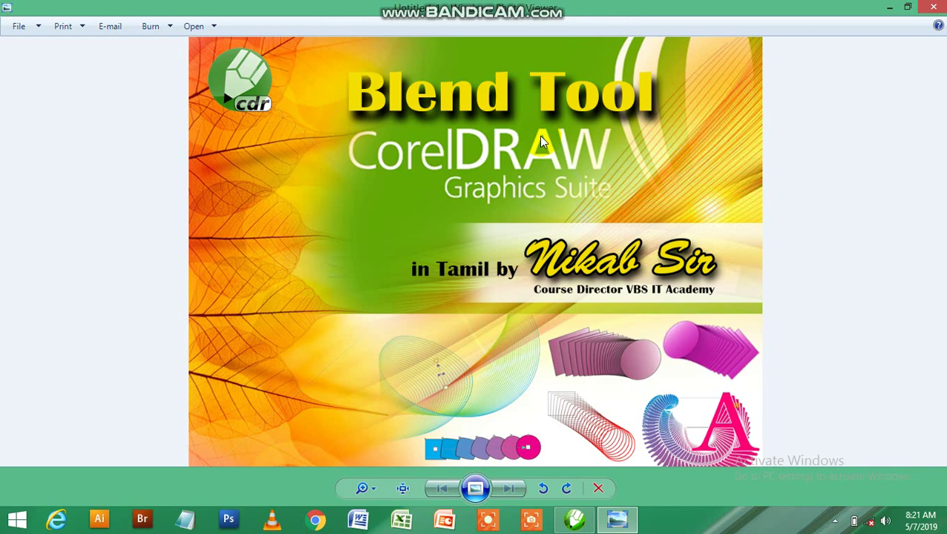
Step: Switch to CorelDRAW, activate the Interactive Blend tool and show the related interactive tools grouped with it
left_click(573, 523)
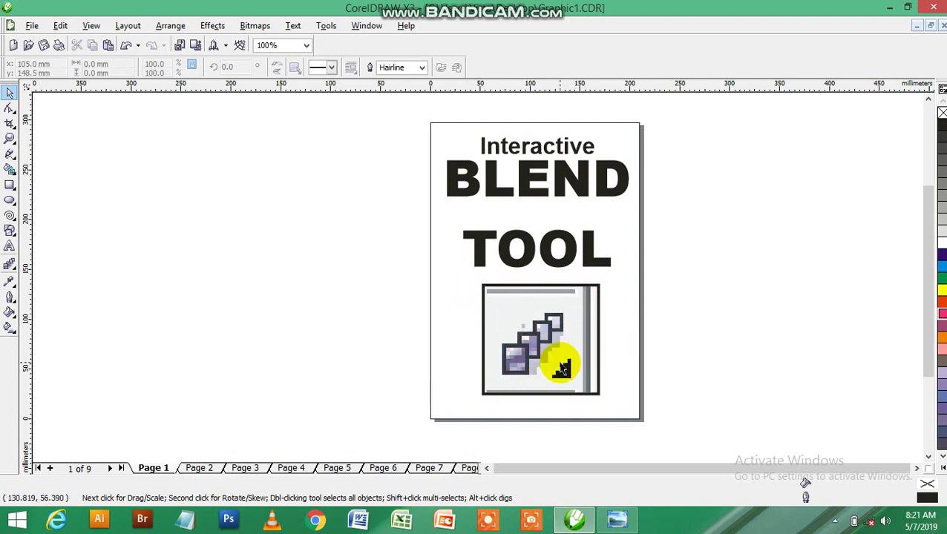
left_click(9, 264)
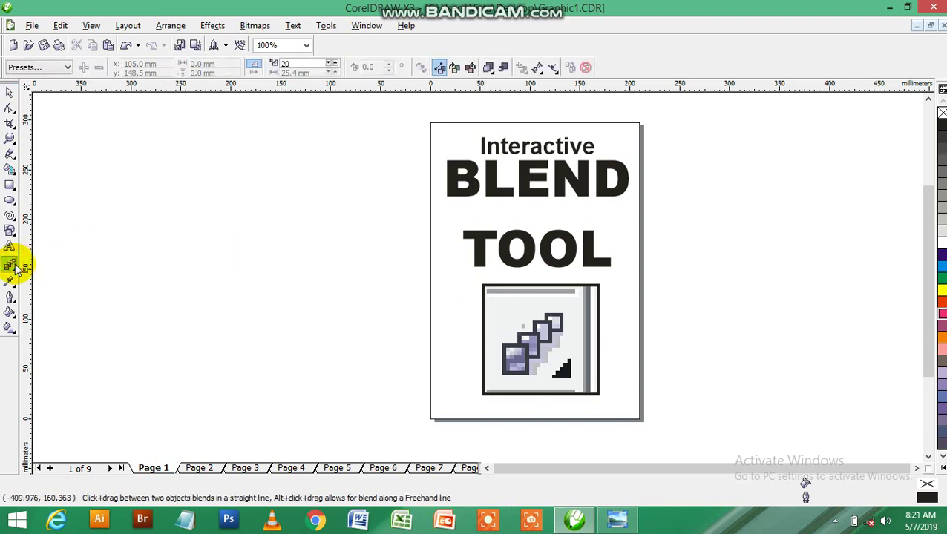
left_click(14, 273)
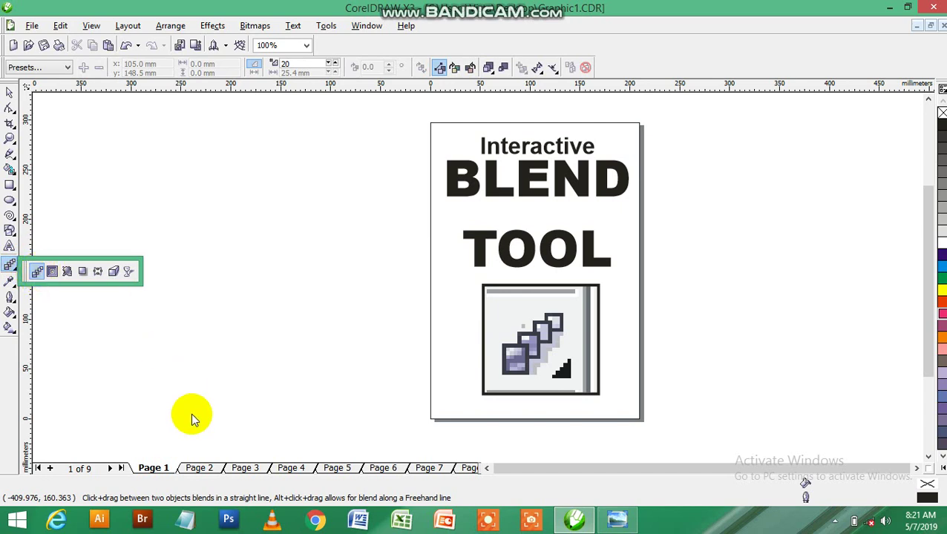
Step: On Page 2, duplicate the blue square and place the copy at about X 161 mm, Y 215 mm
left_click(209, 474)
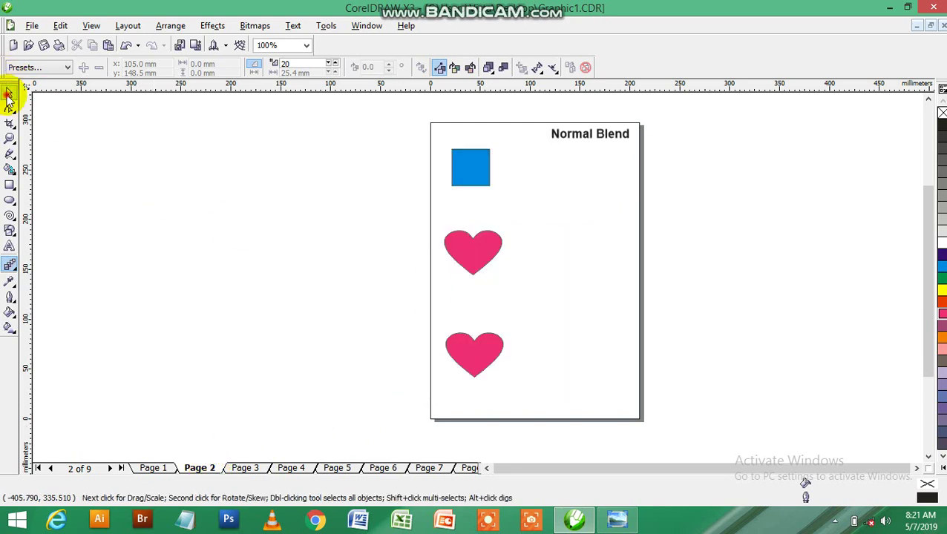
left_click(9, 93)
left_click(454, 149)
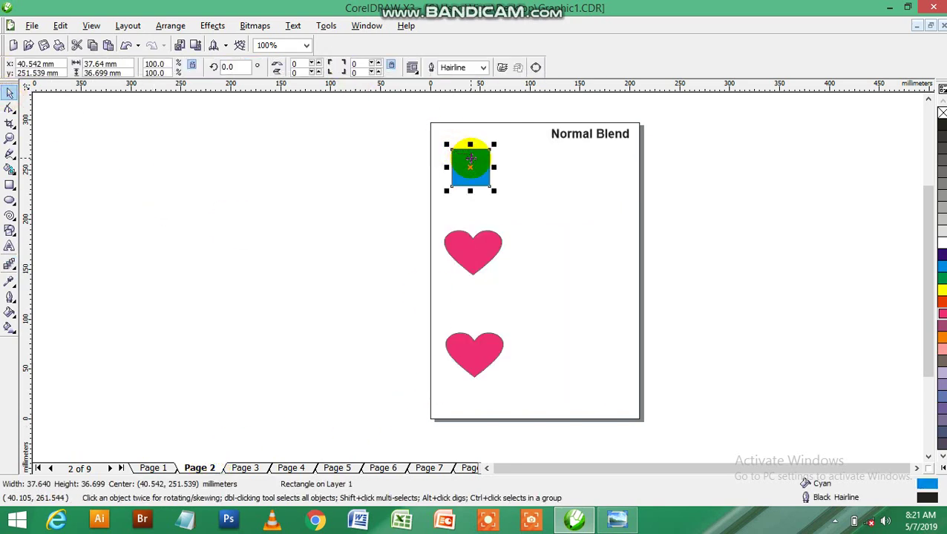
mouse_move(470, 158)
left_mouse_down()
mouse_move(459, 141)
mouse_move(486, 89)
mouse_move(469, 157)
left_mouse_up()
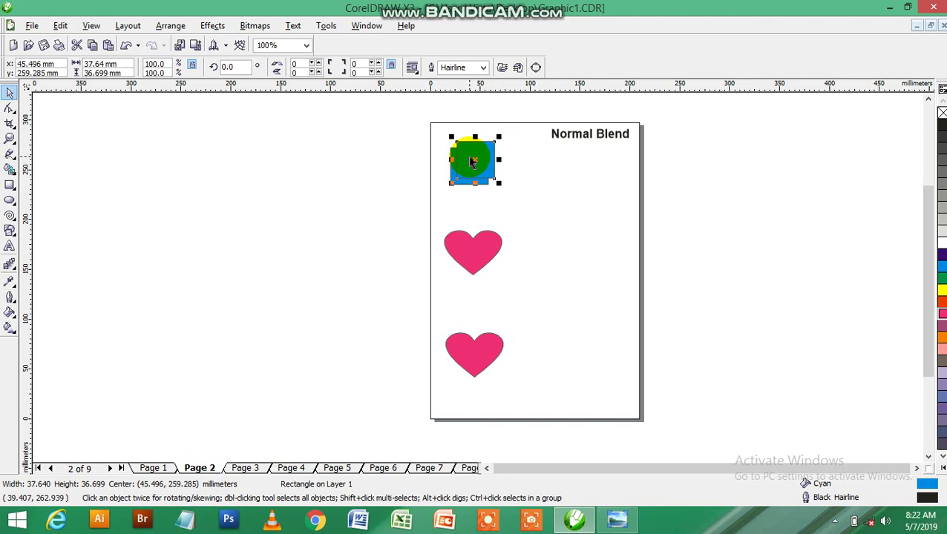
left_click_drag(470, 162, 590, 203)
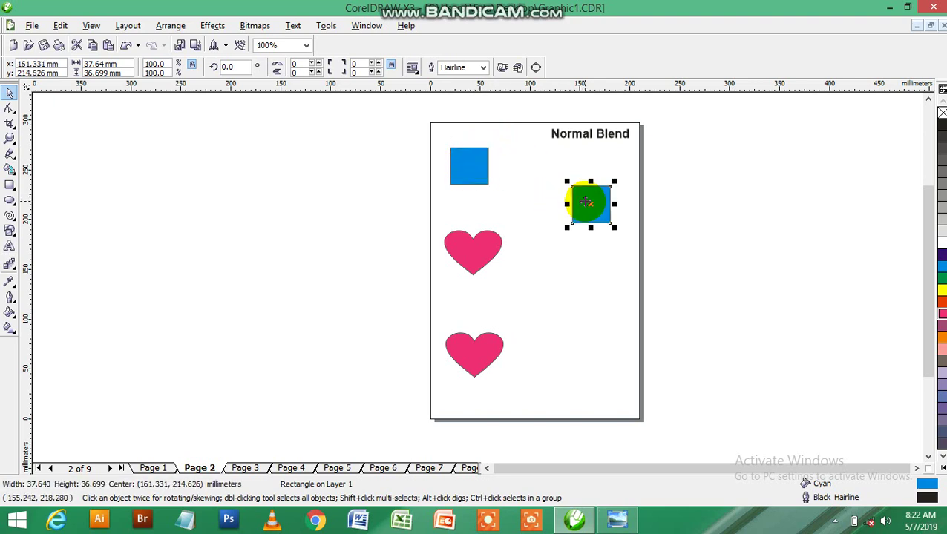
Step: Blend the original blue square into its copy with 20 steps using the Interactive Blend tool
left_click(467, 169)
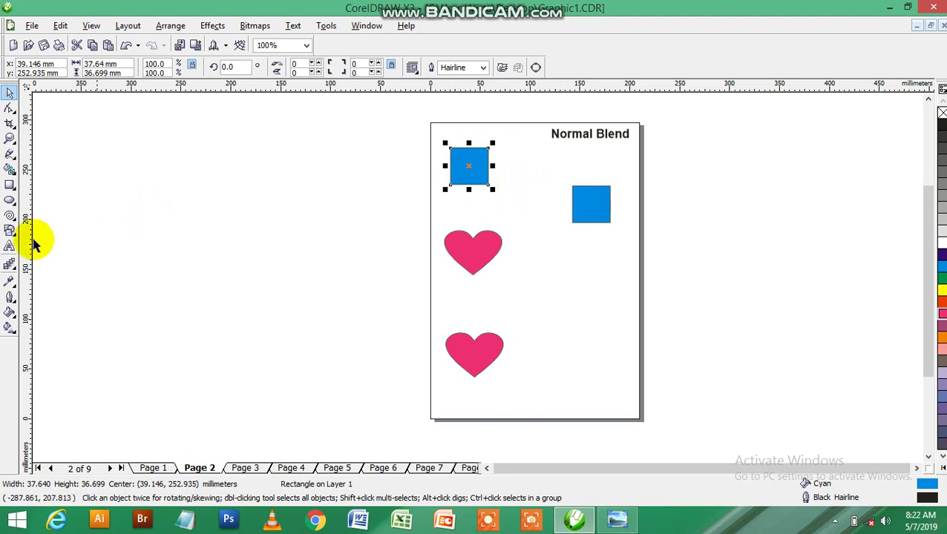
left_click(9, 263)
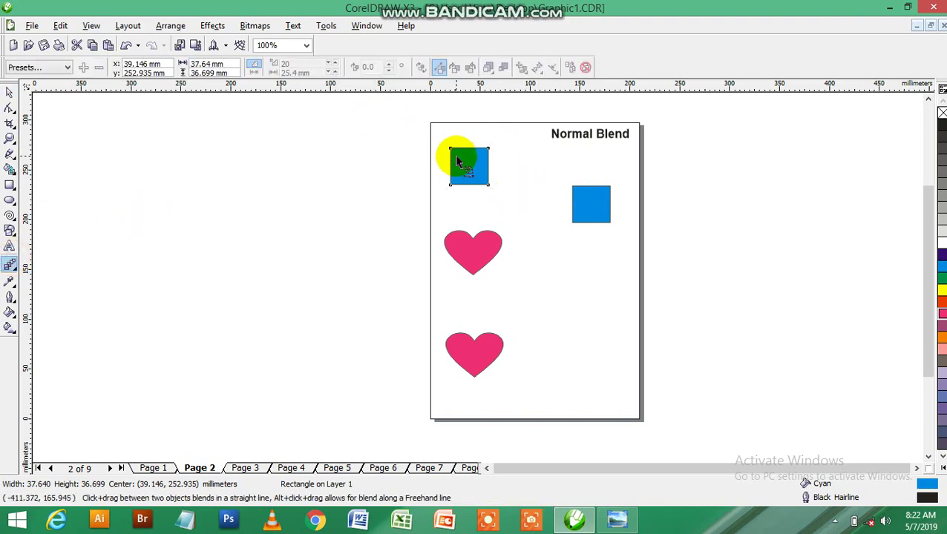
left_click_drag(459, 158, 580, 202)
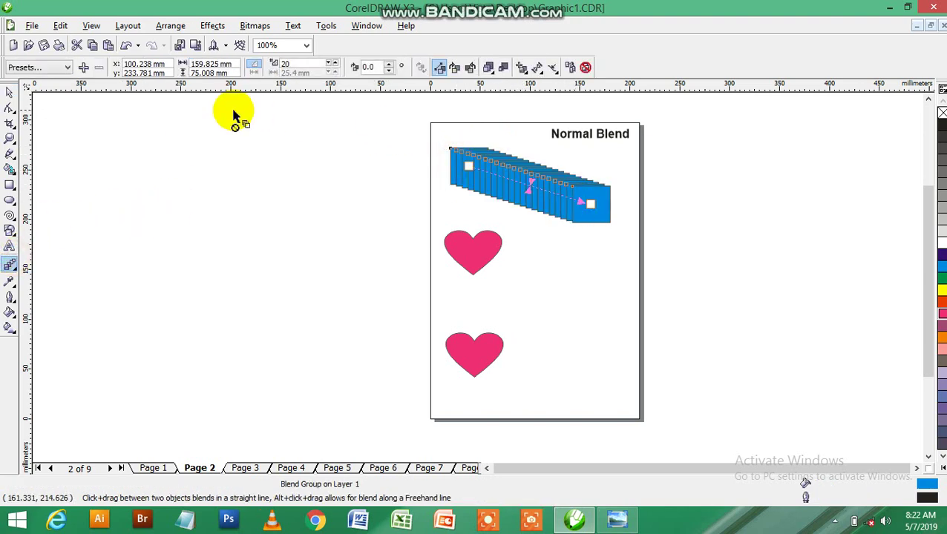
left_click(9, 93)
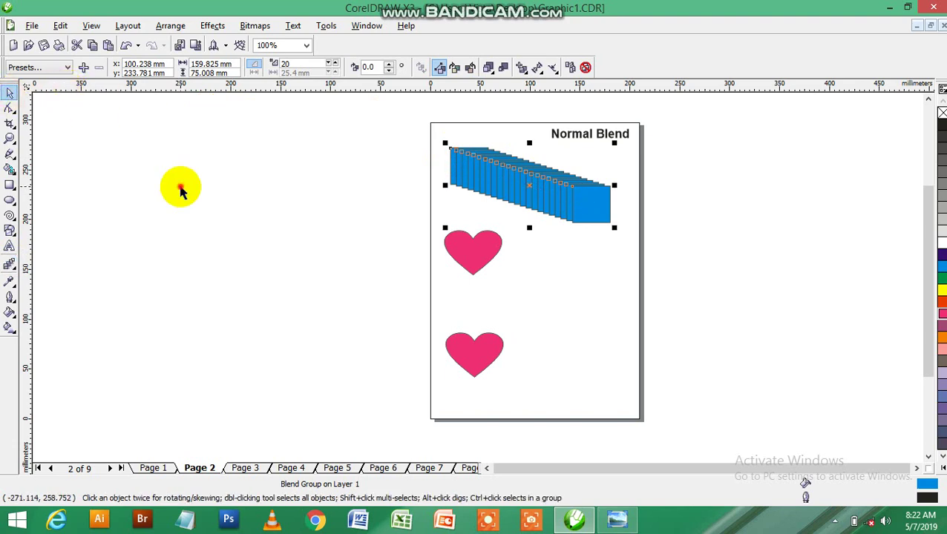
left_click(179, 186)
Step: Fill the blend's end square with yellow and reposition it at about X 192 mm, Y 181 mm
left_click(471, 345)
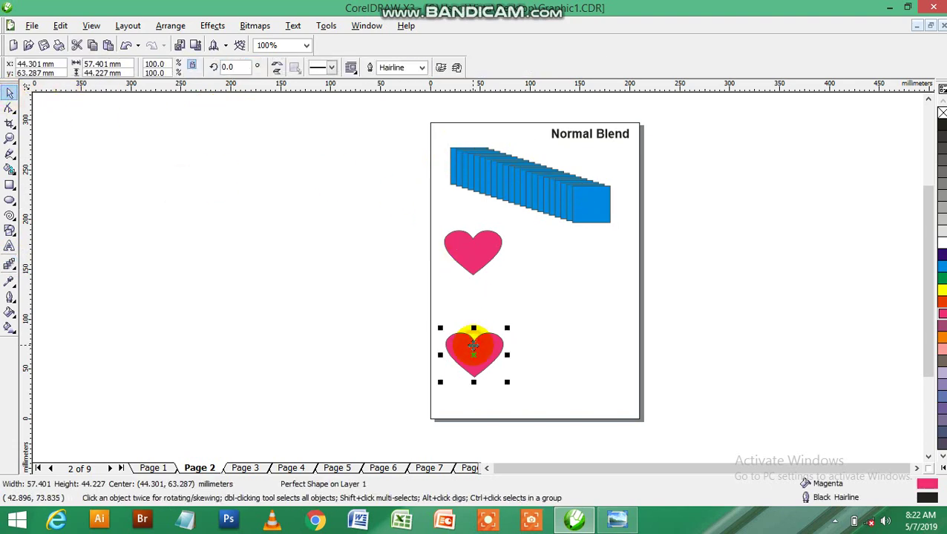
left_click_drag(599, 208, 602, 288)
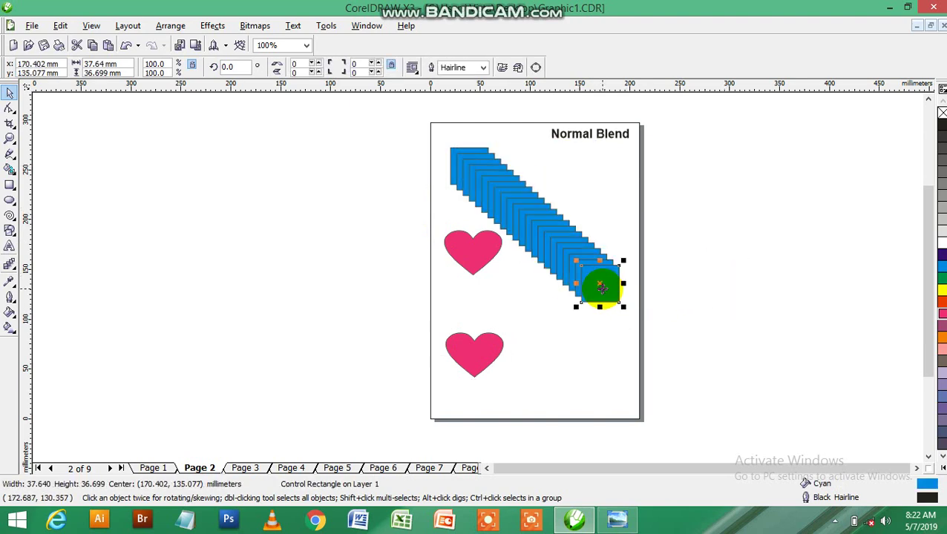
left_click(942, 292)
left_click_drag(613, 281, 640, 235)
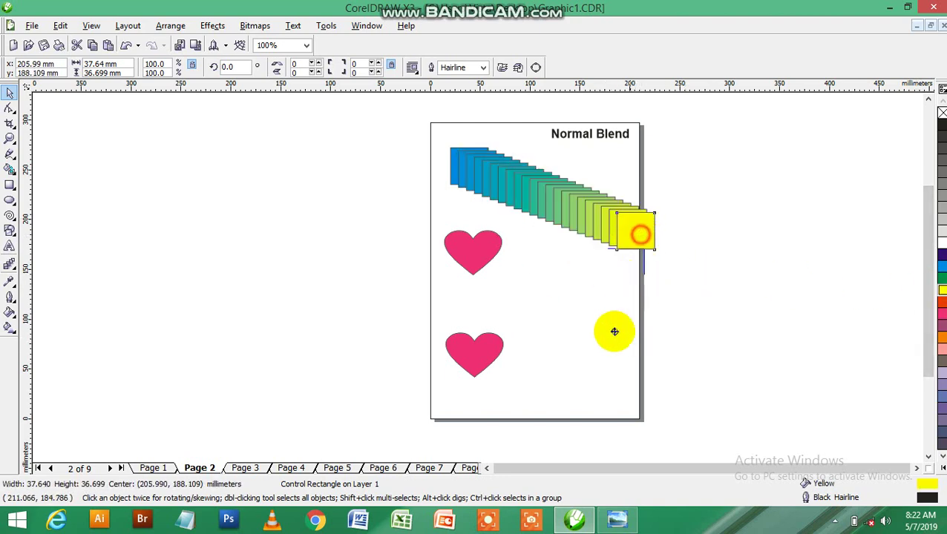
left_click_drag(615, 332, 620, 236)
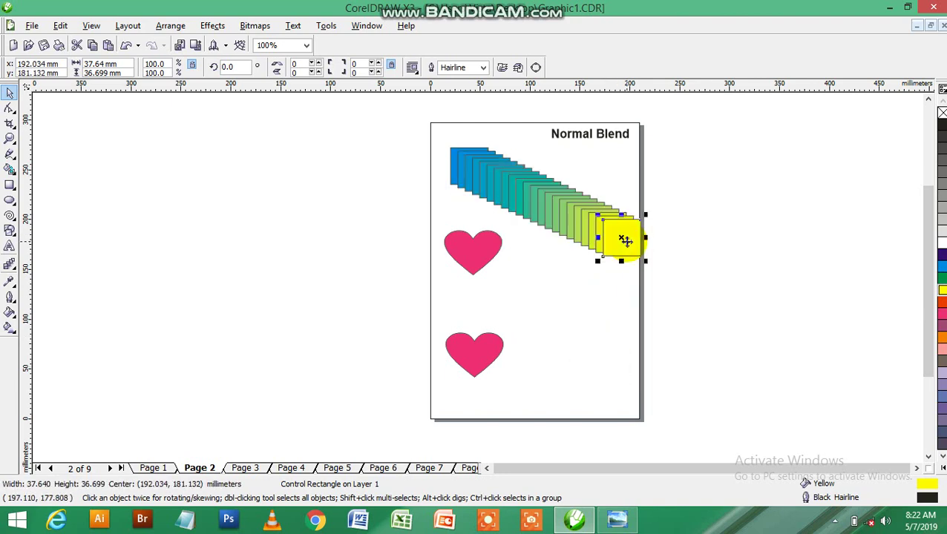
Step: Fill the upper heart with orange and move the lower magenta heart to about X 143 mm, Y 59 mm
left_click(491, 256)
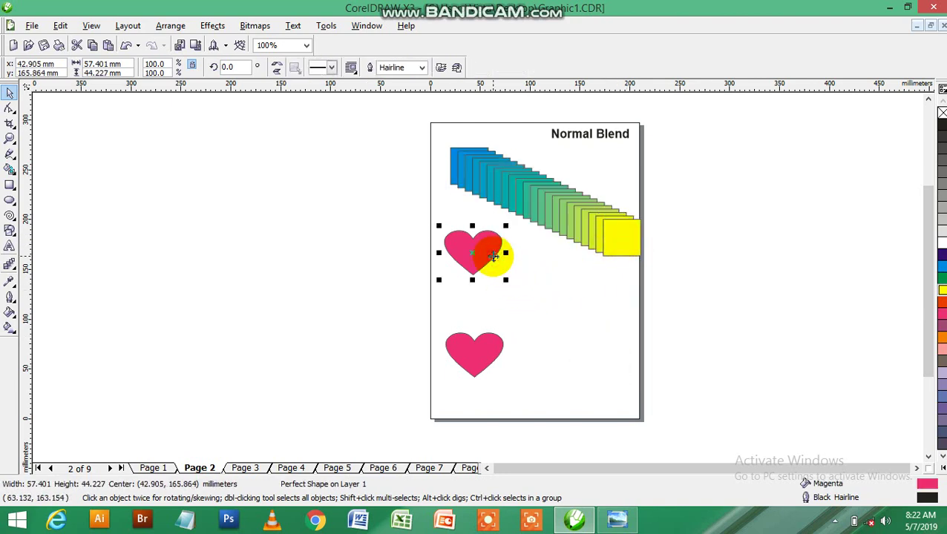
left_click(940, 337)
left_click_drag(479, 354, 576, 358)
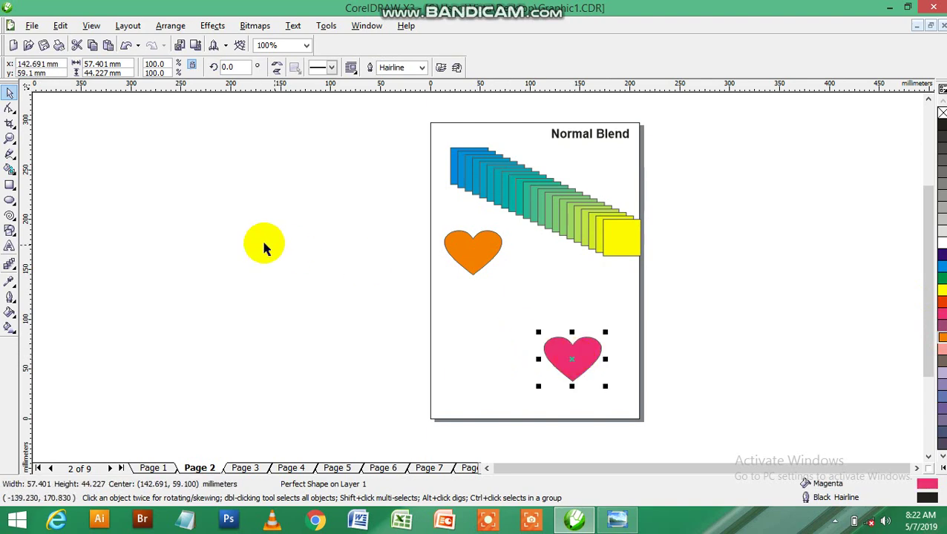
Step: Blend the orange heart into the magenta heart and move the magenta end heart to about X 159 mm, Y 79 mm
left_click(9, 267)
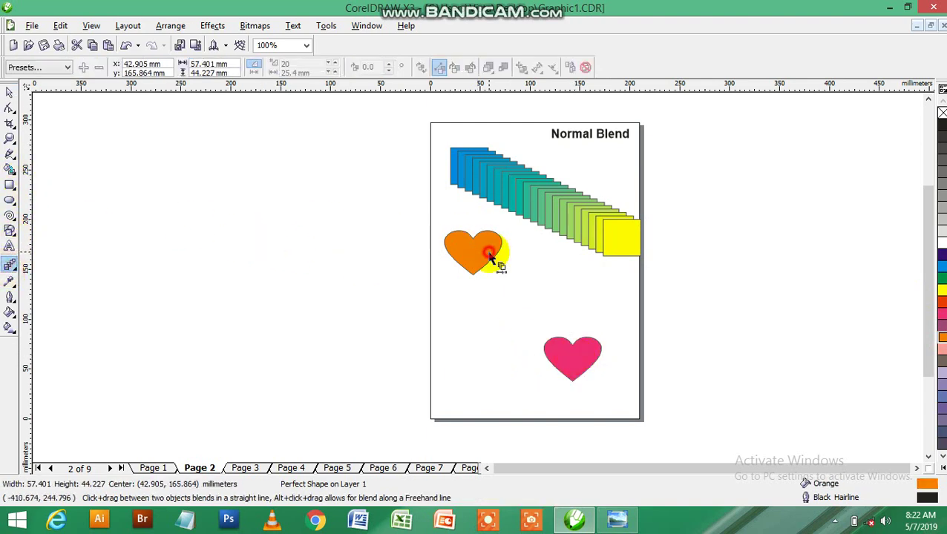
left_click_drag(490, 256, 579, 349)
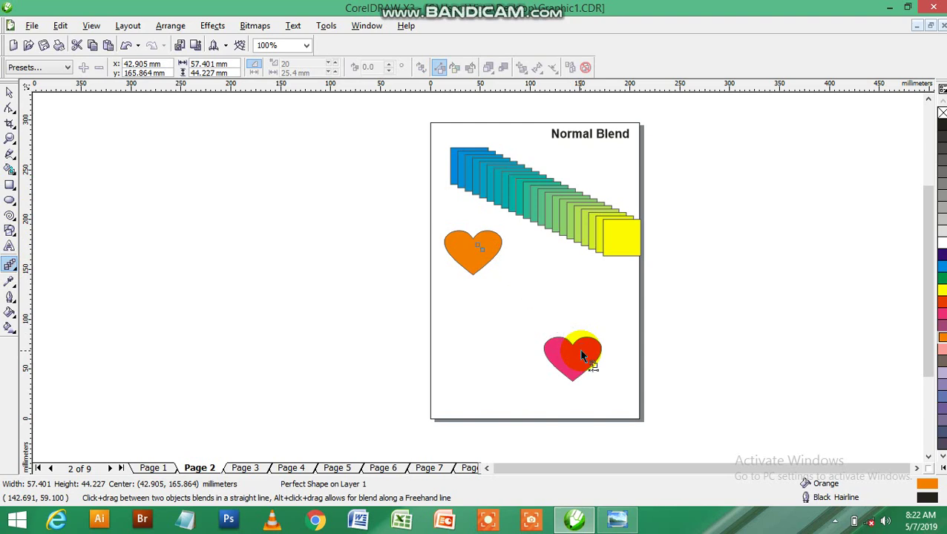
left_click(10, 93)
left_click(252, 264)
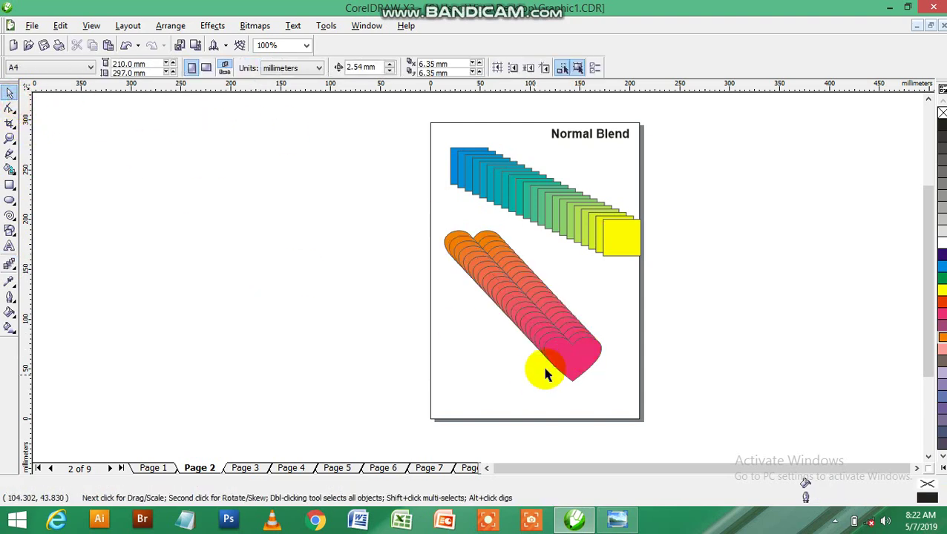
left_click_drag(540, 360, 581, 342)
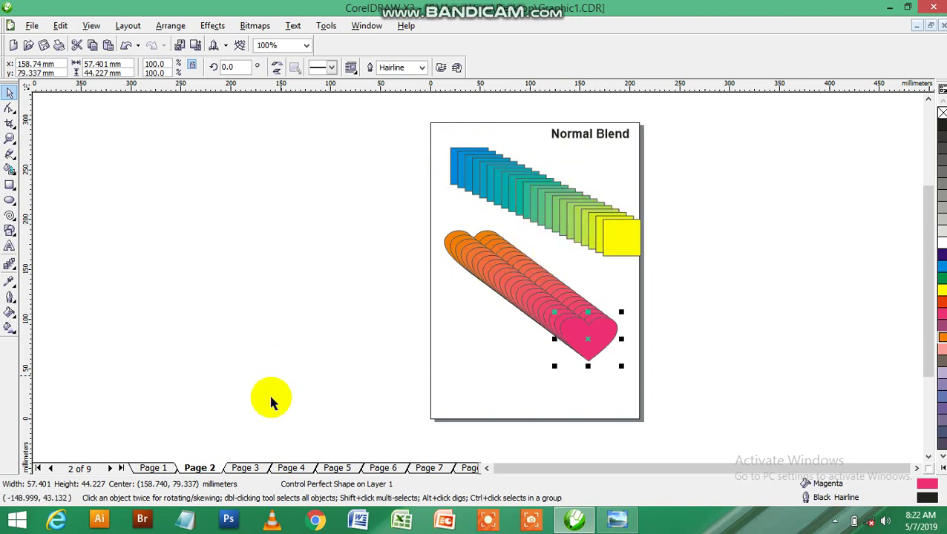
Step: On Page 3, remove the outlines from the yellow star and the orange star
left_click(245, 468)
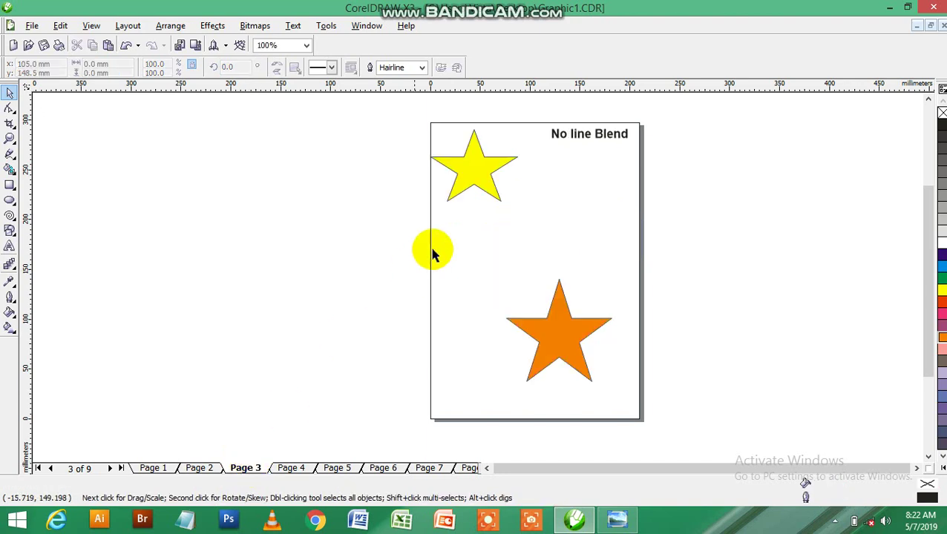
left_click(477, 188)
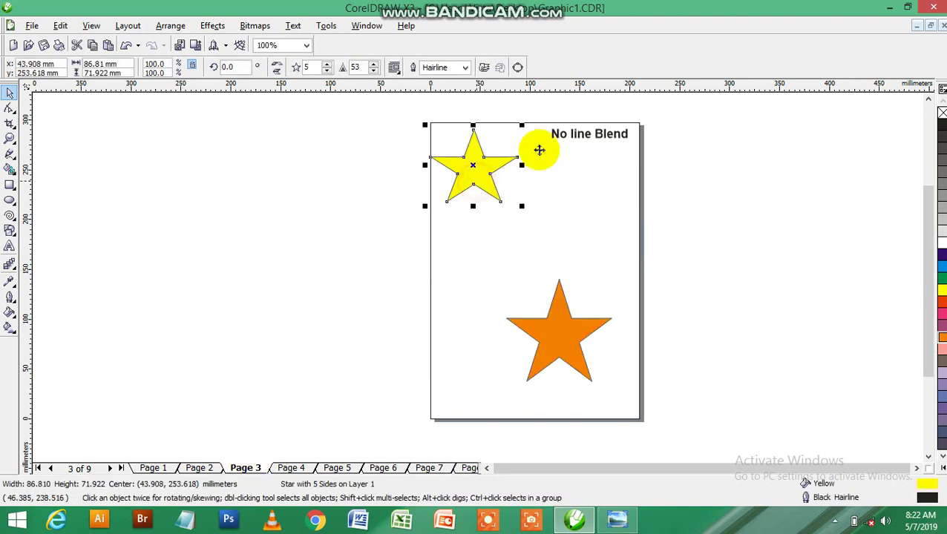
right_click(939, 113)
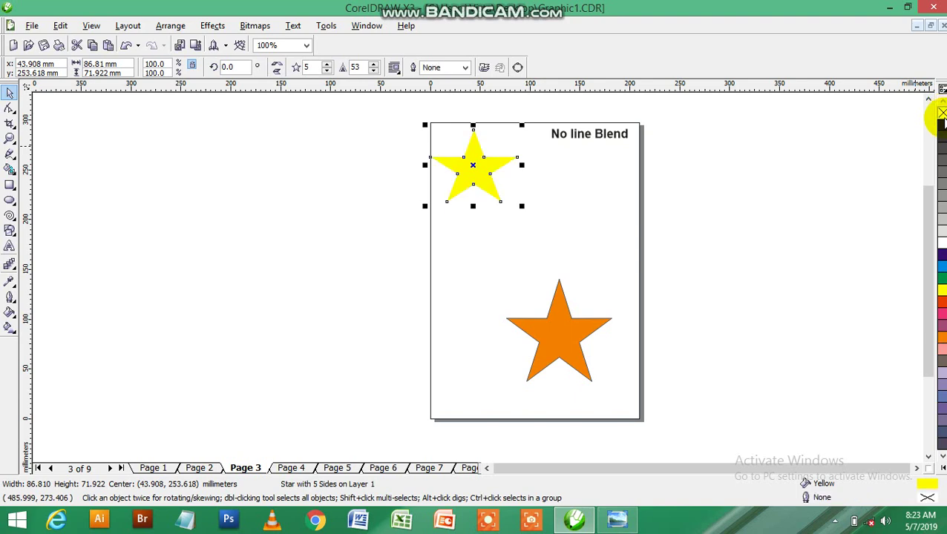
right_click(941, 124)
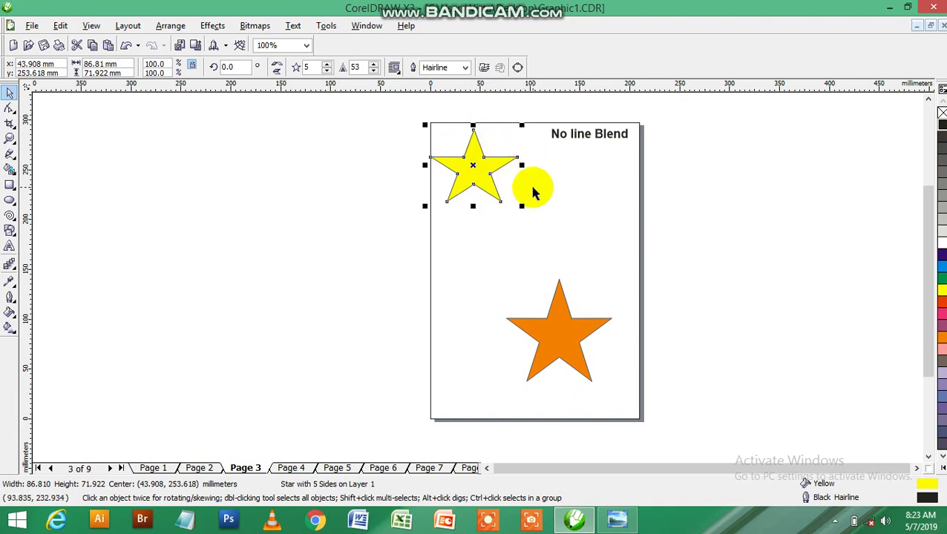
right_click(941, 116)
left_click(550, 328)
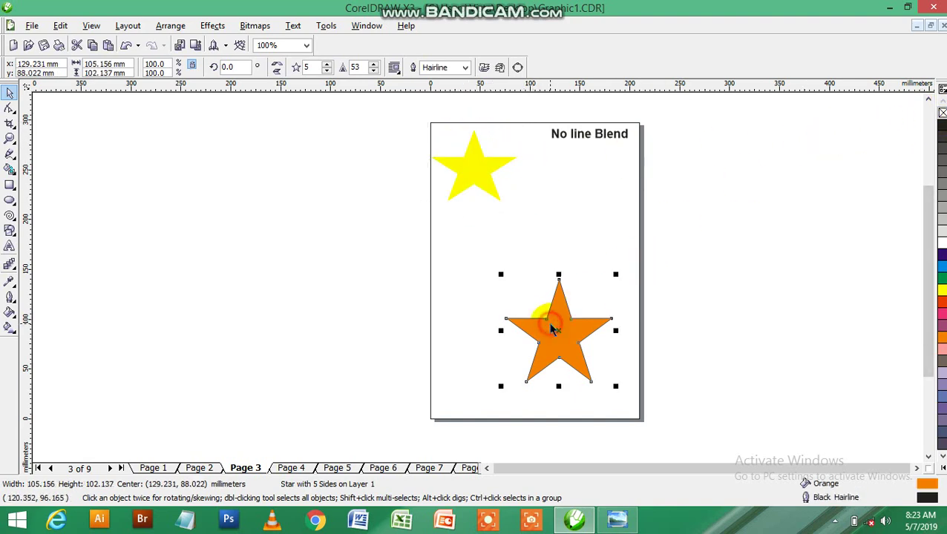
right_click(941, 112)
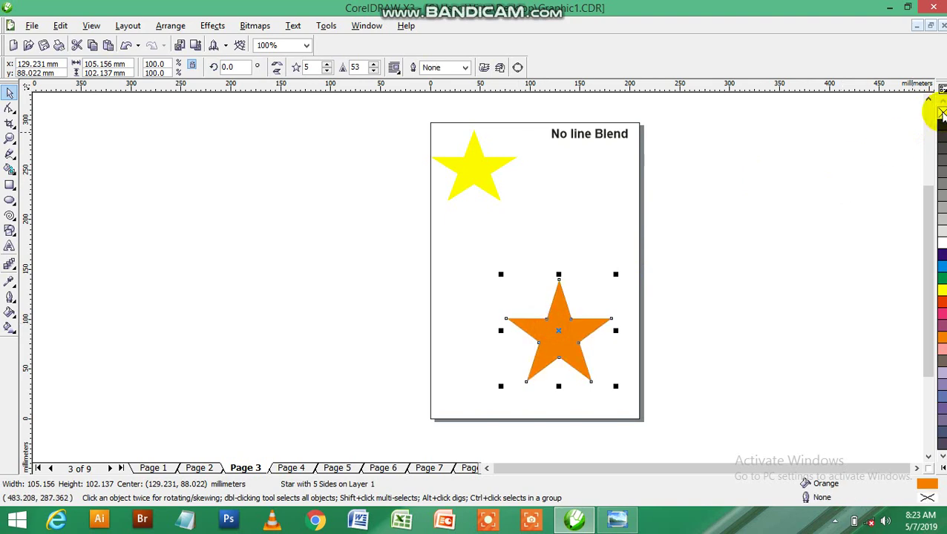
Step: Blend the yellow star into the orange star and move the orange end star to about X 113 mm, Y 188 mm
left_click(450, 169)
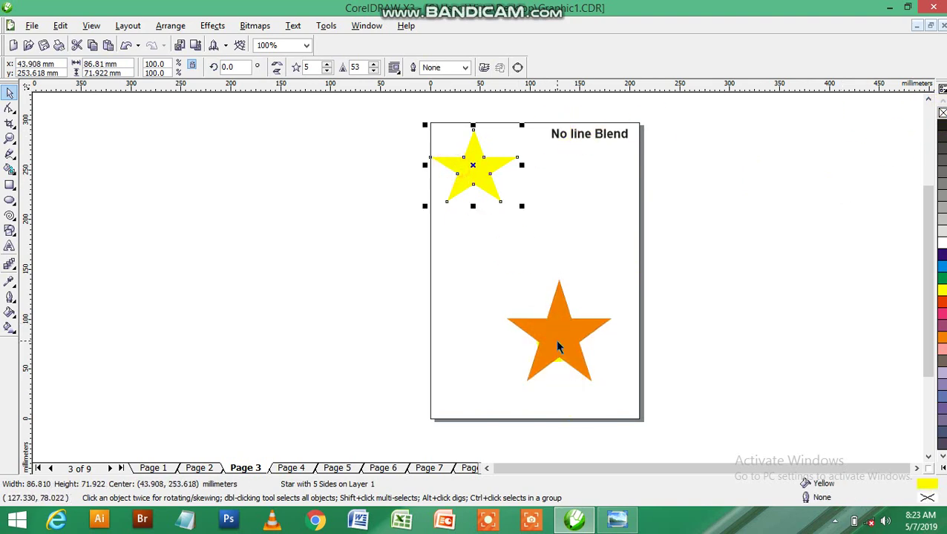
left_click(533, 305)
left_click(481, 185)
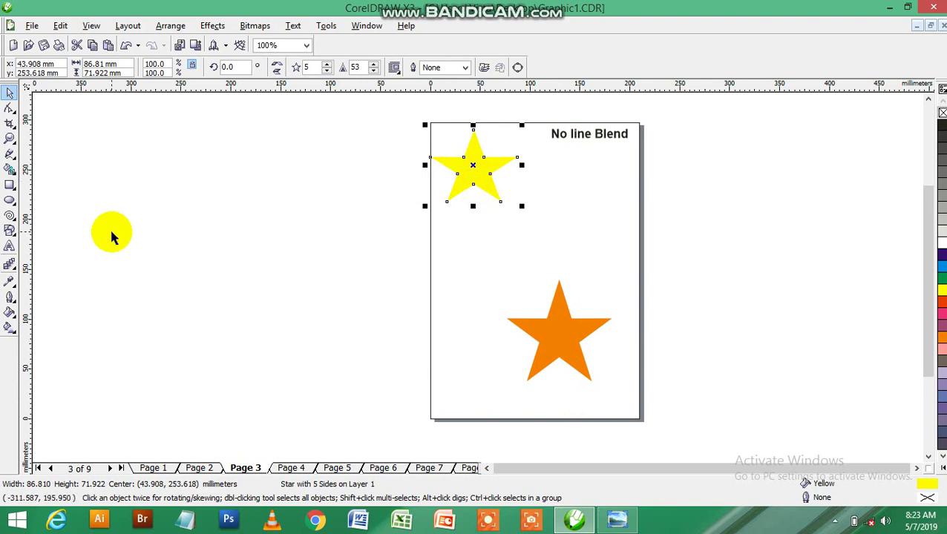
left_click(9, 265)
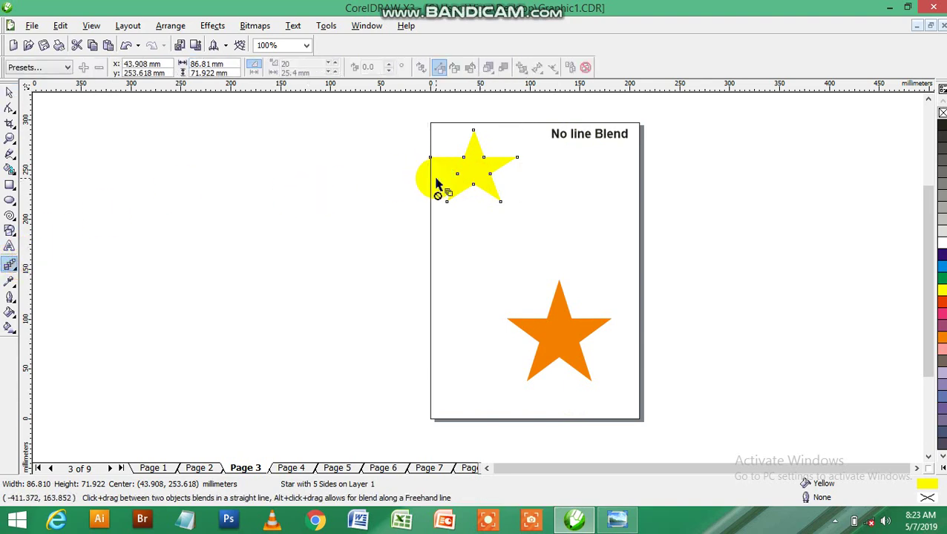
left_click_drag(475, 167, 558, 343)
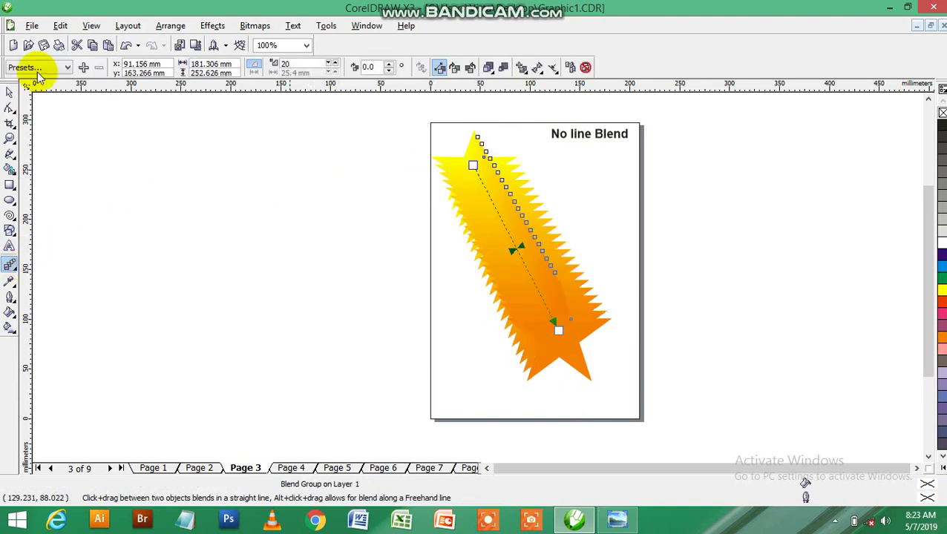
left_click(10, 91)
left_click(212, 249)
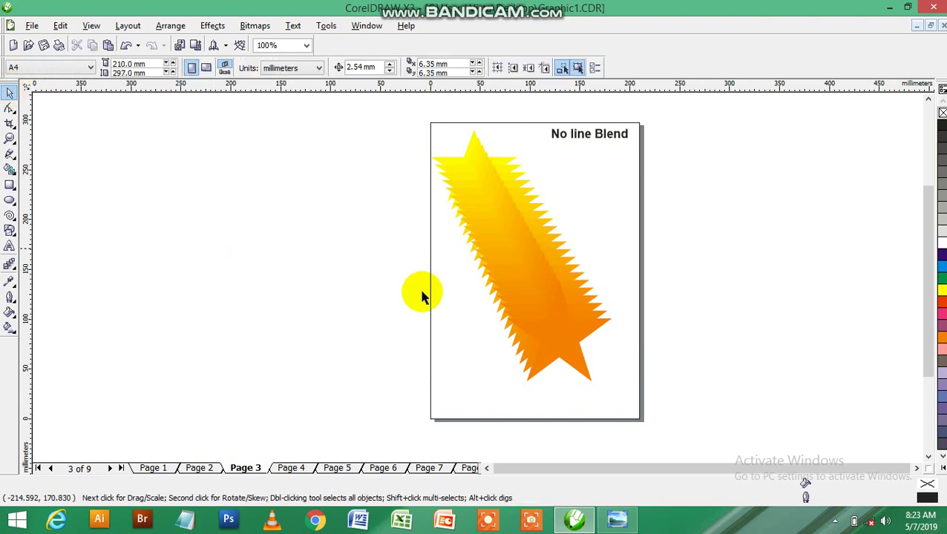
left_click_drag(548, 336, 530, 231)
left_click(507, 220)
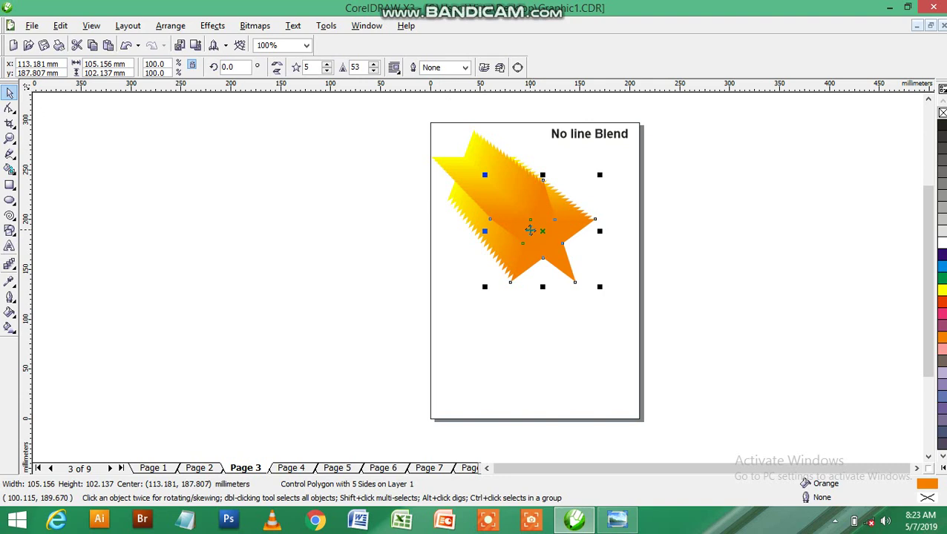
Step: On Page 4, move the VBS text up, duplicate it to about X 147 mm, Y 169 mm, and fill the copy yellow
left_click(289, 469)
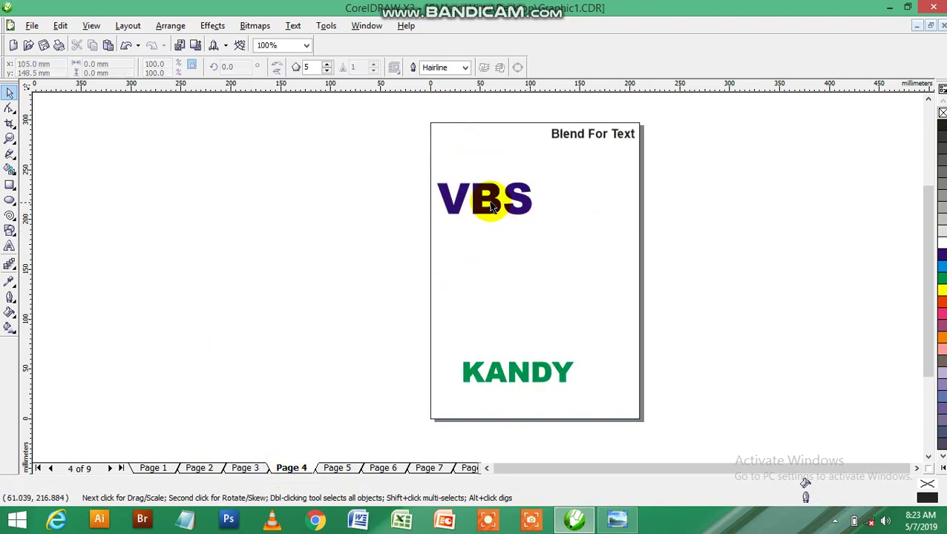
left_click_drag(488, 187, 489, 165)
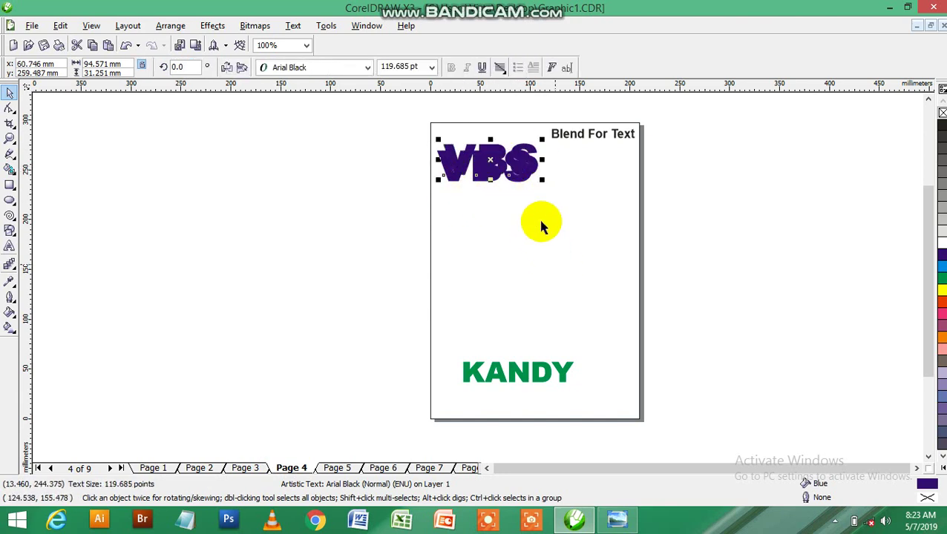
left_click_drag(523, 164, 611, 259)
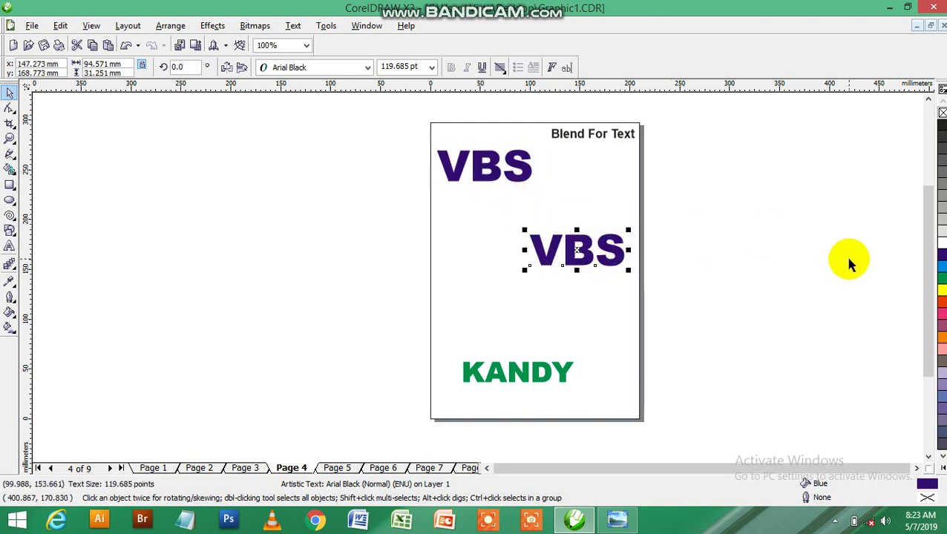
left_click(942, 291)
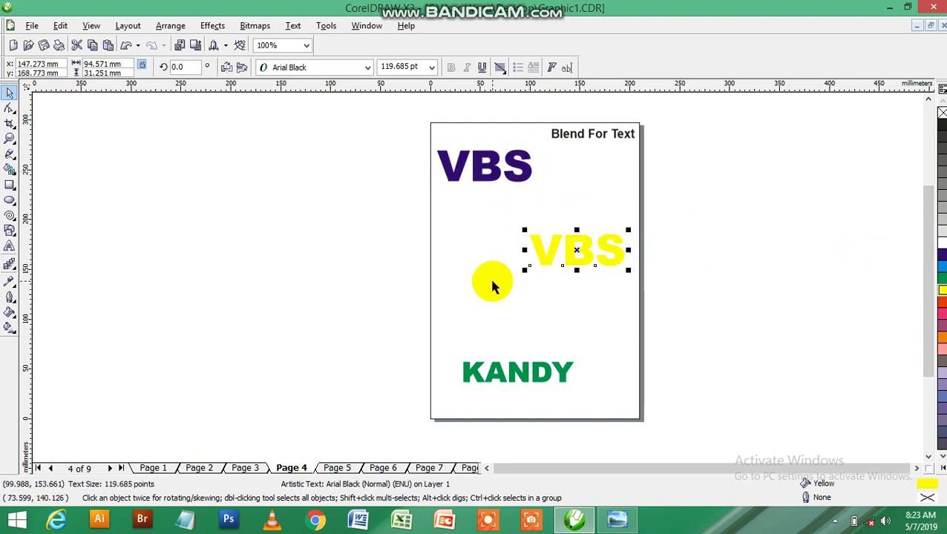
Step: Blend the blue VBS text into the yellow VBS copy and move the yellow end text to about X 6 mm, Y 272 mm
left_click(8, 264)
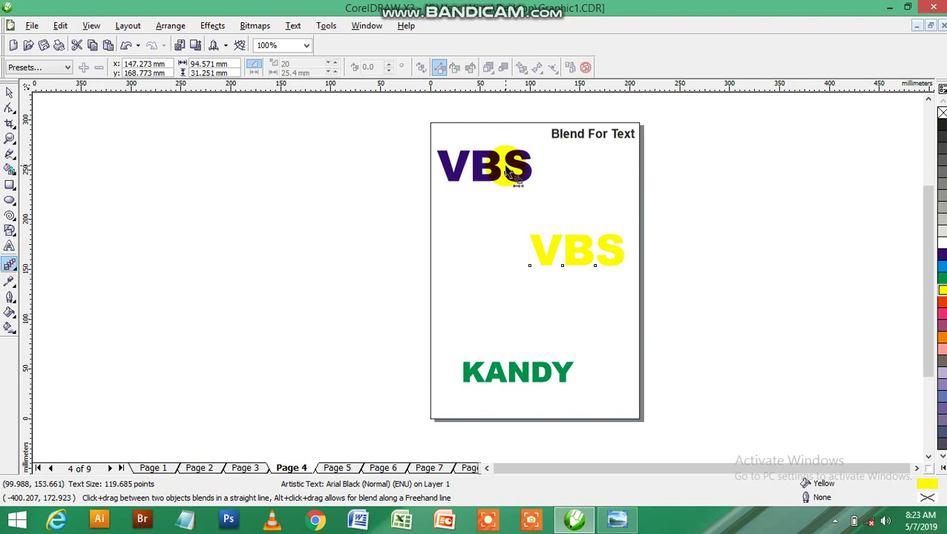
left_click_drag(485, 165, 571, 252)
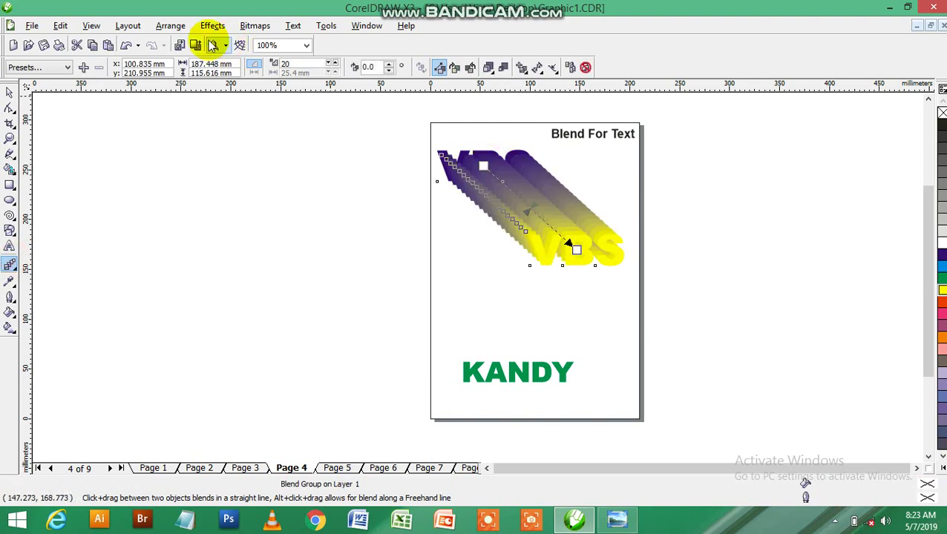
left_click(10, 93)
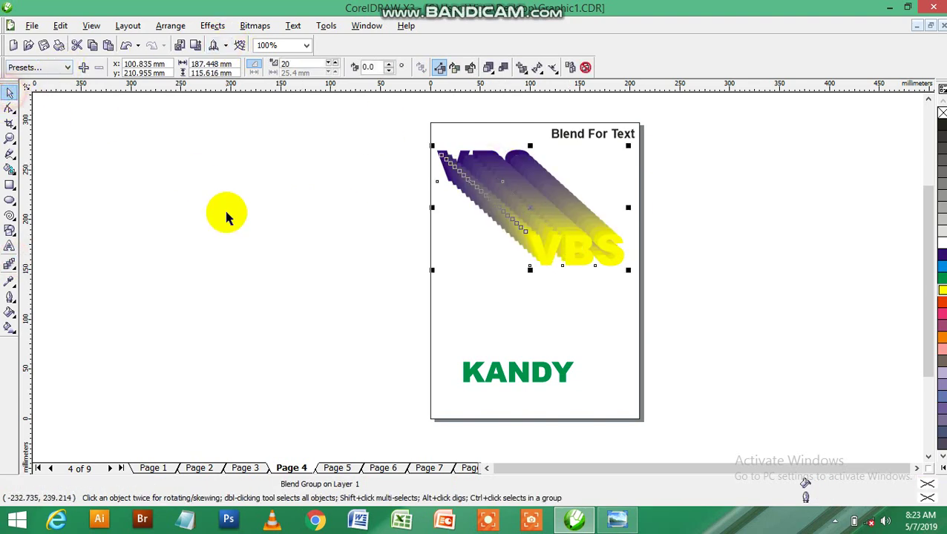
left_click(285, 257)
left_click_drag(571, 254, 424, 141)
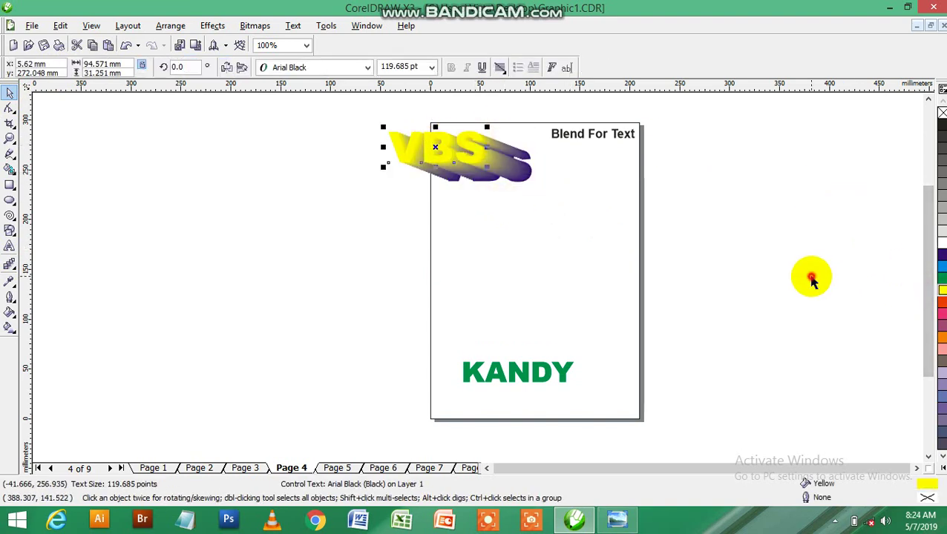
Step: Recolor the end text of the VBS blend red and move it to about X 73 mm, Y 246 mm
left_click(730, 241)
left_click(479, 162)
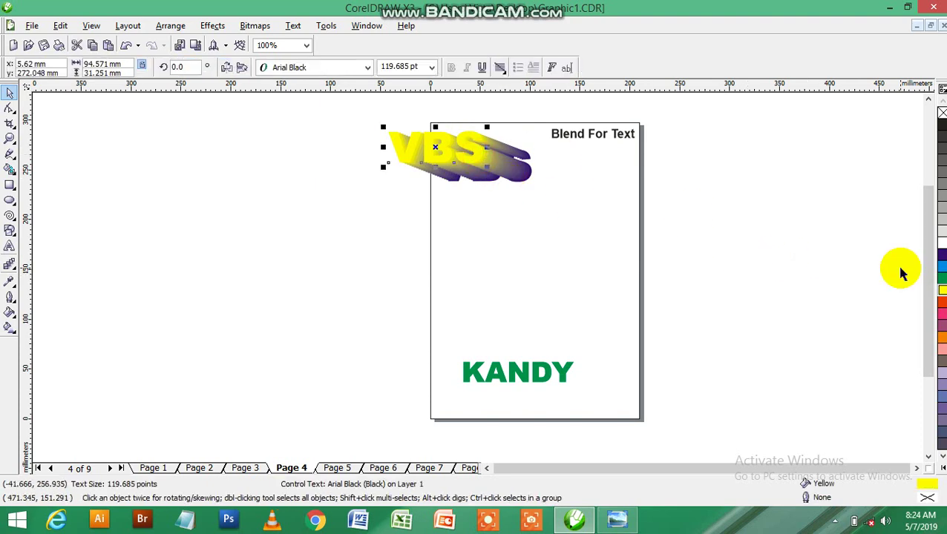
left_click(942, 266)
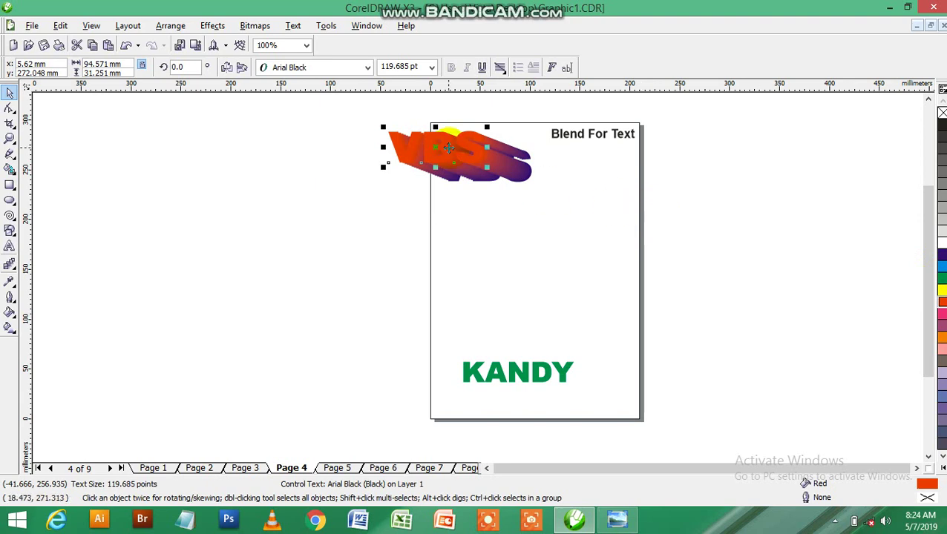
left_click_drag(454, 147, 518, 174)
left_click(562, 297)
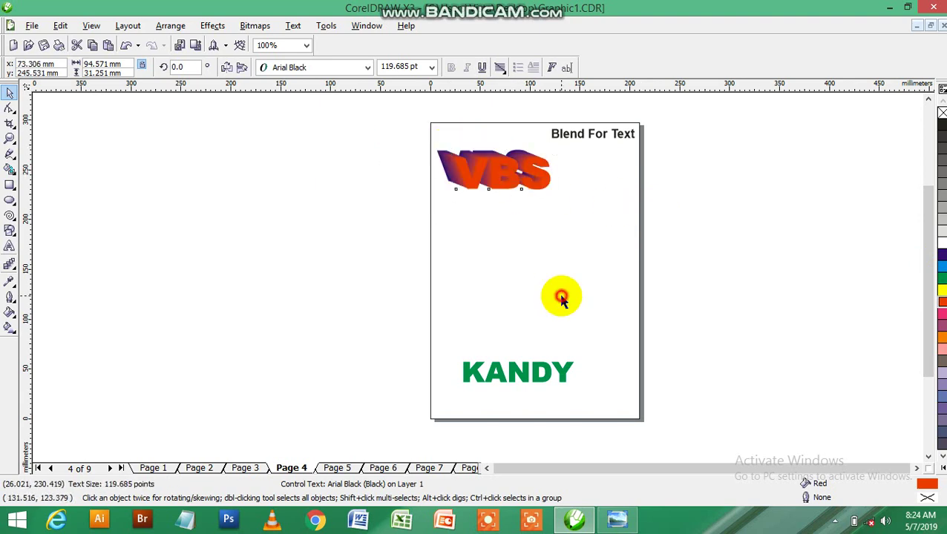
Step: Duplicate the green KANDY text, move the copy to about X 152 mm, Y 133 mm, and fill it yellow
left_click(554, 372)
key("ctrl+d")
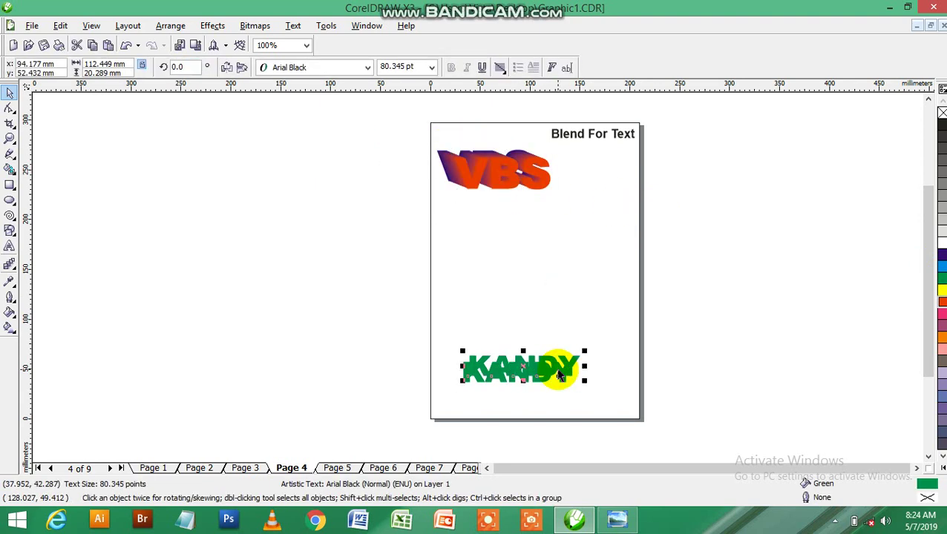
left_click_drag(566, 363, 620, 285)
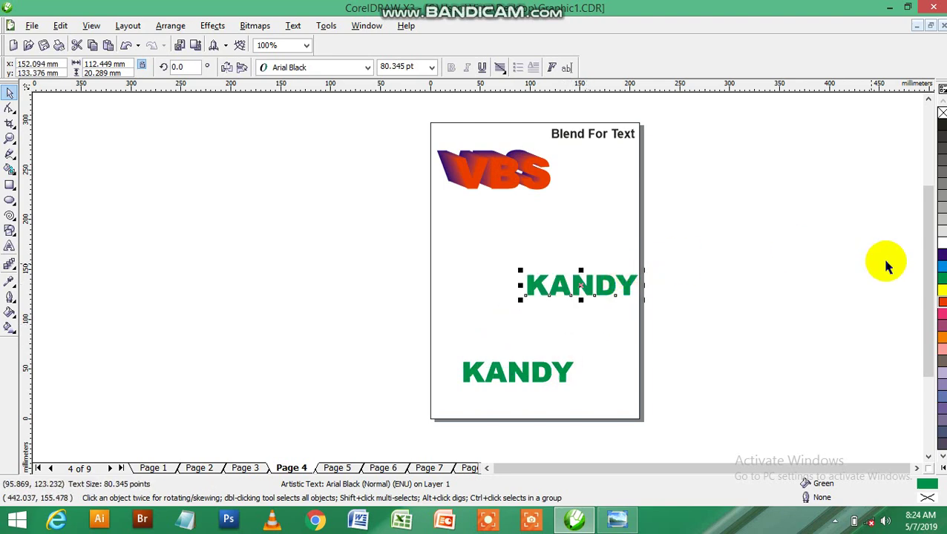
left_click(942, 291)
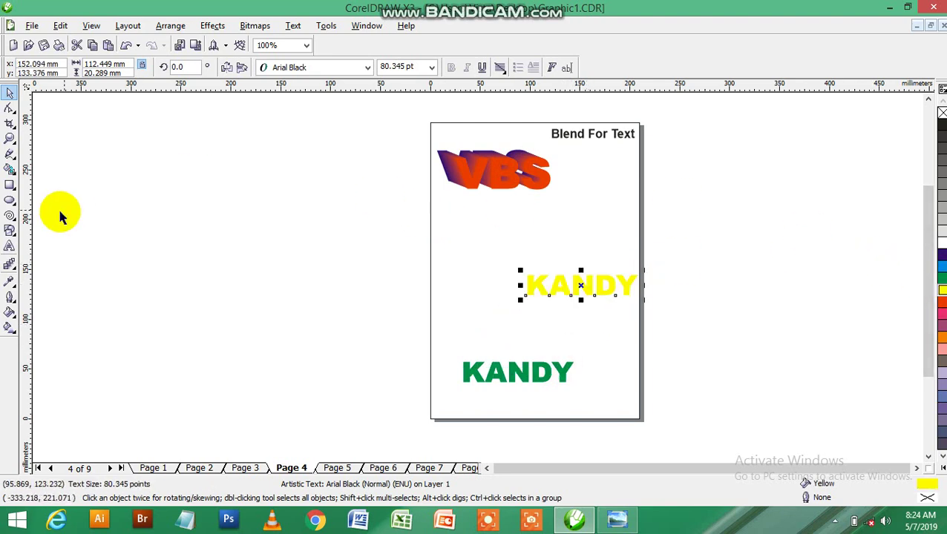
Step: Blend the green KANDY text into the yellow KANDY copy
left_click(10, 265)
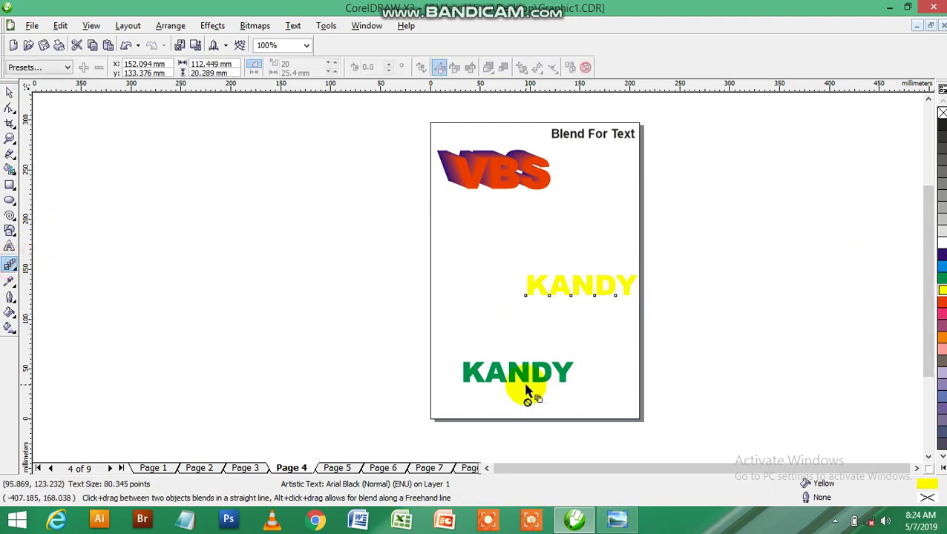
left_click_drag(524, 383, 575, 293)
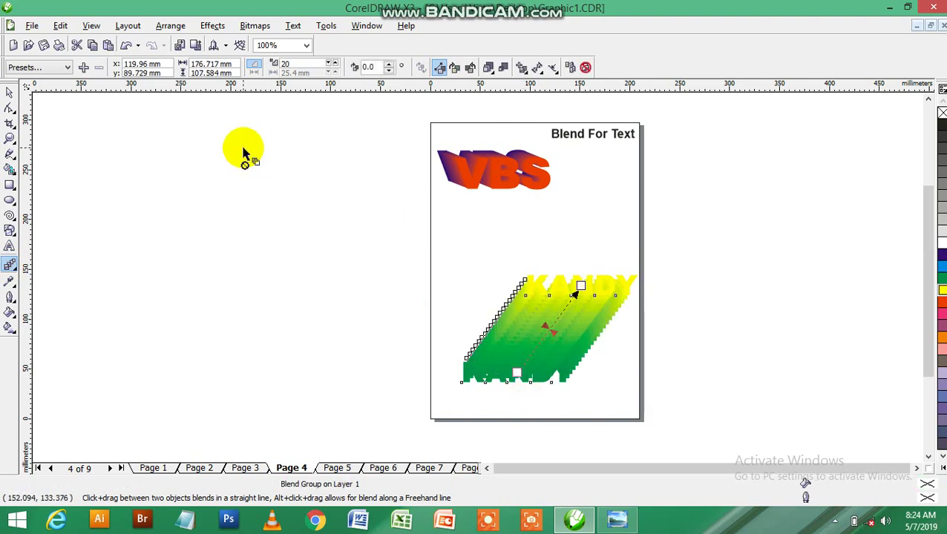
left_click(10, 92)
left_click(232, 210)
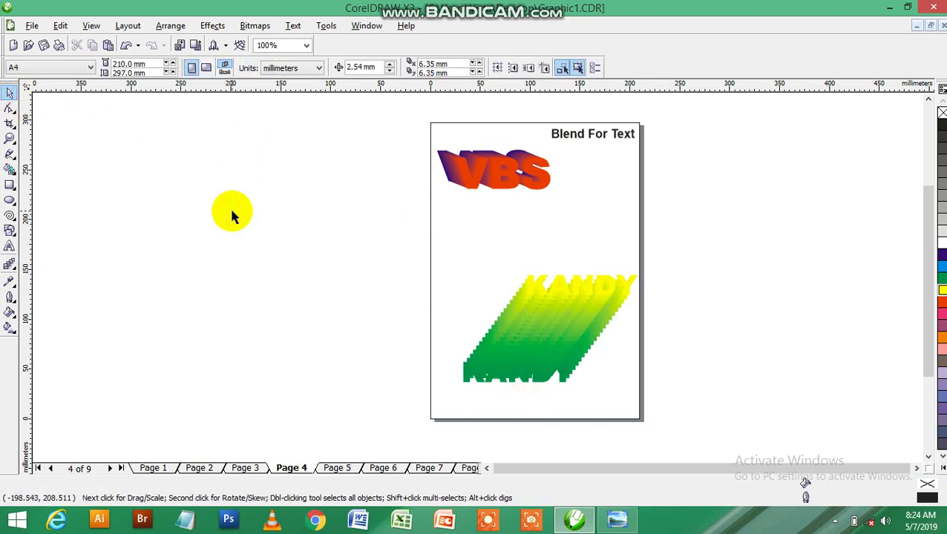
Step: On Page 5, blend the lilac circle into the blue heart, the heart into the dark blue square, and the square into the red star
left_click(338, 467)
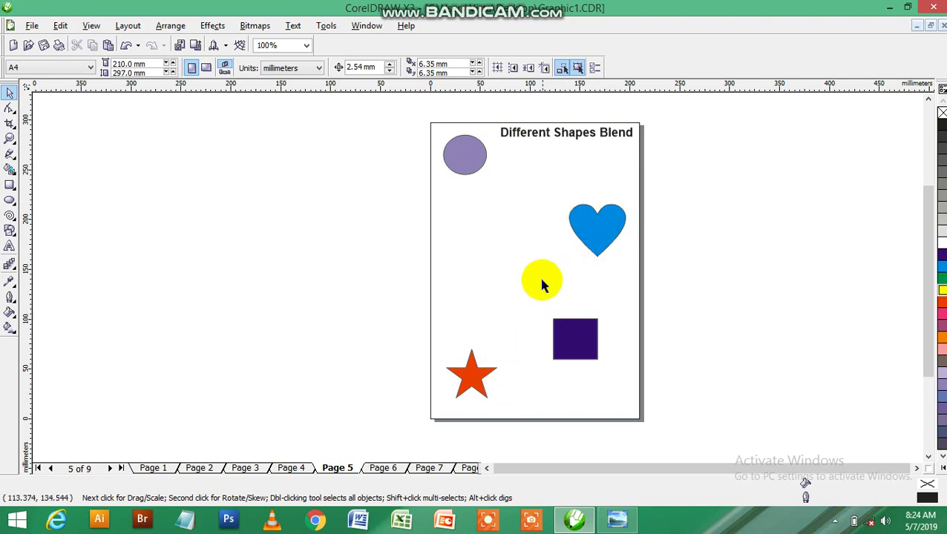
left_click(9, 265)
left_click_drag(466, 164, 463, 375)
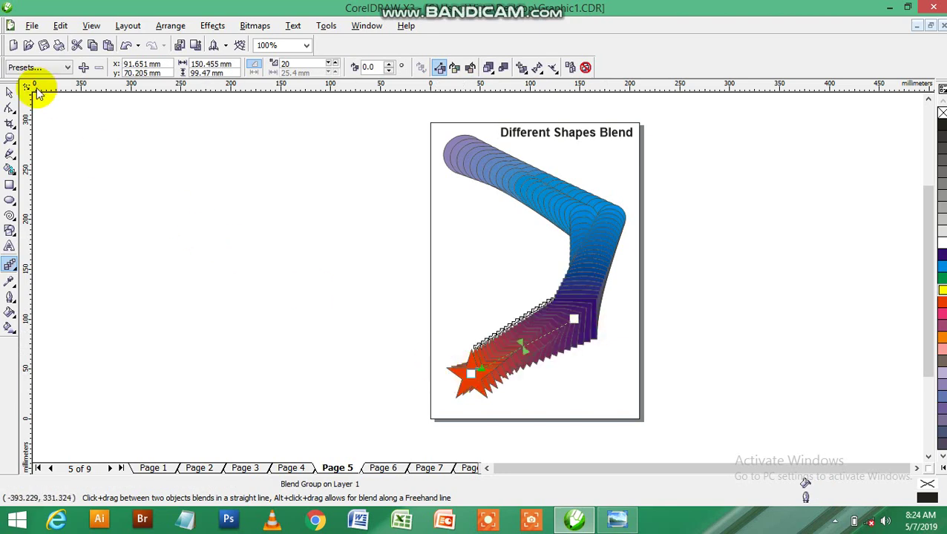
left_click(10, 92)
left_click(250, 195)
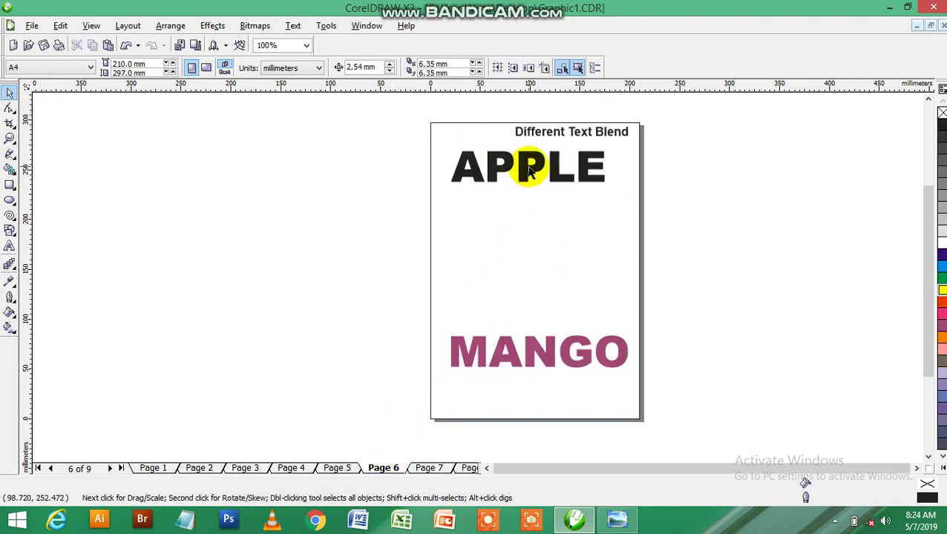
Step: On Page 6, blend the black APPLE text into the purple MANGO text
left_click(529, 169)
left_click(537, 346)
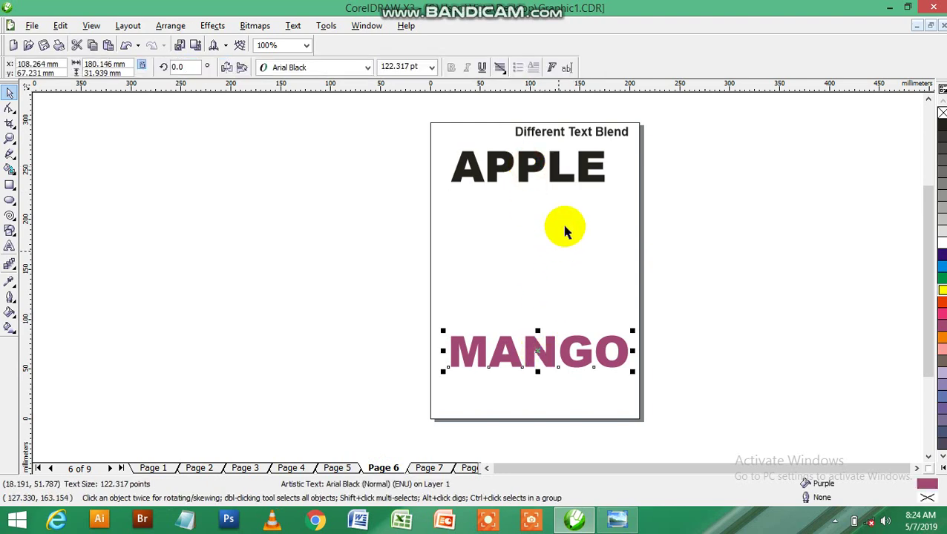
left_click(562, 186)
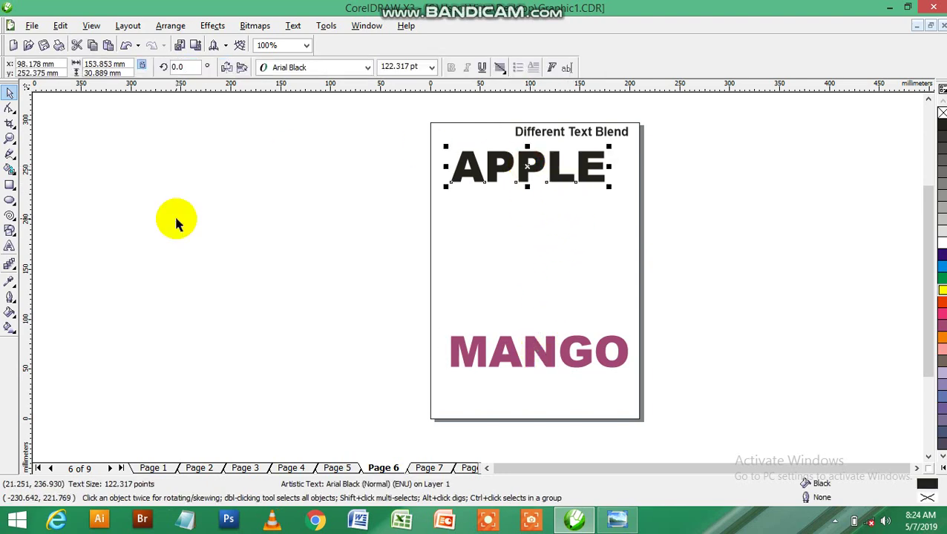
left_click(9, 265)
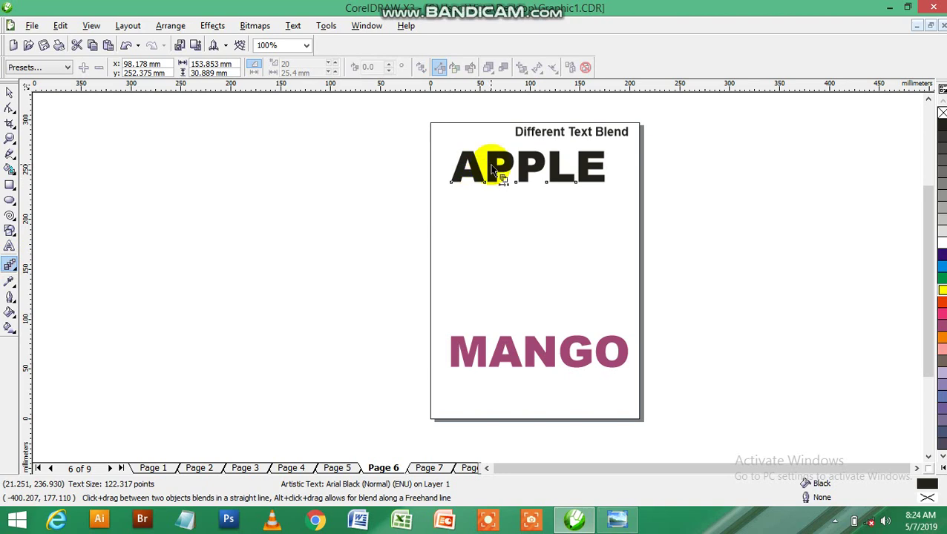
left_click_drag(491, 169, 546, 372)
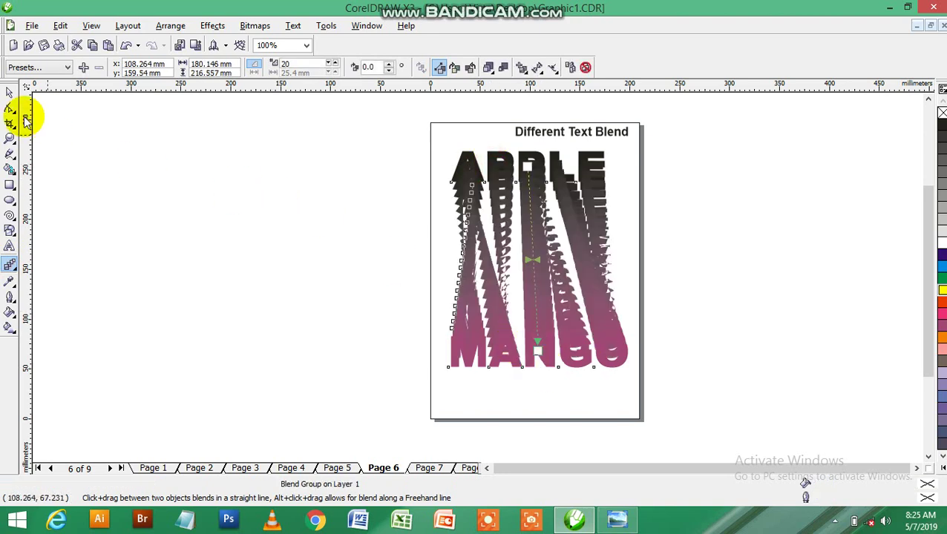
left_click(9, 92)
left_click(211, 176)
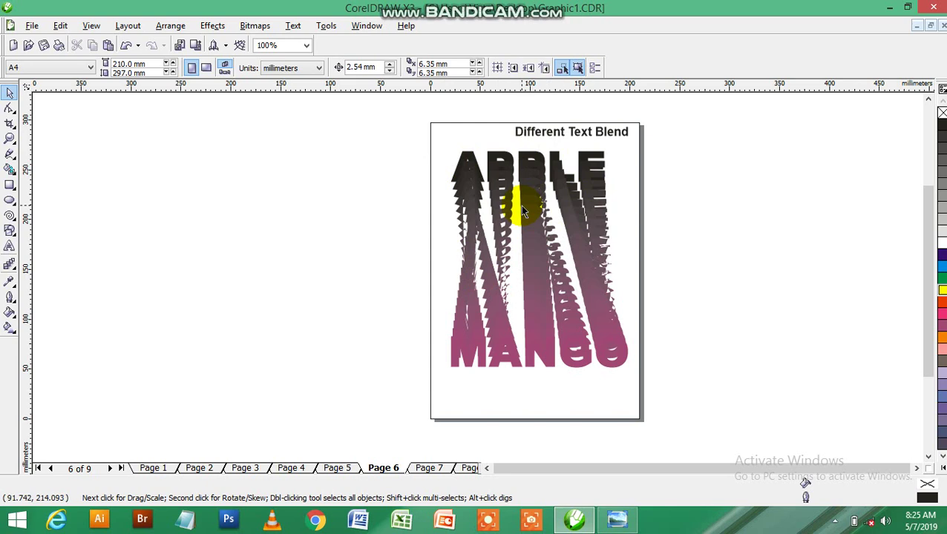
Step: Undo the blend between APPLE and MANGO and delete the APPLE text
key("ctrl+z")
left_click(672, 277)
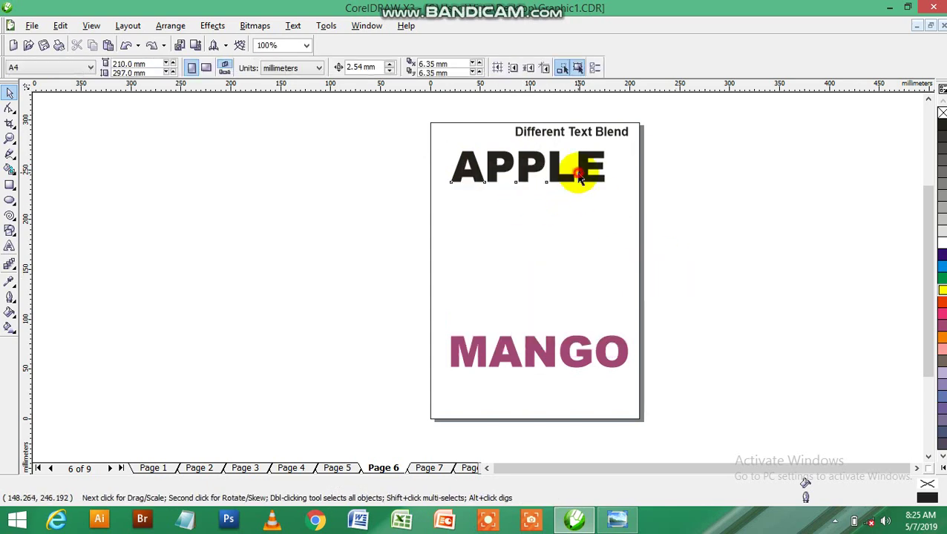
left_click(579, 176)
key("Delete")
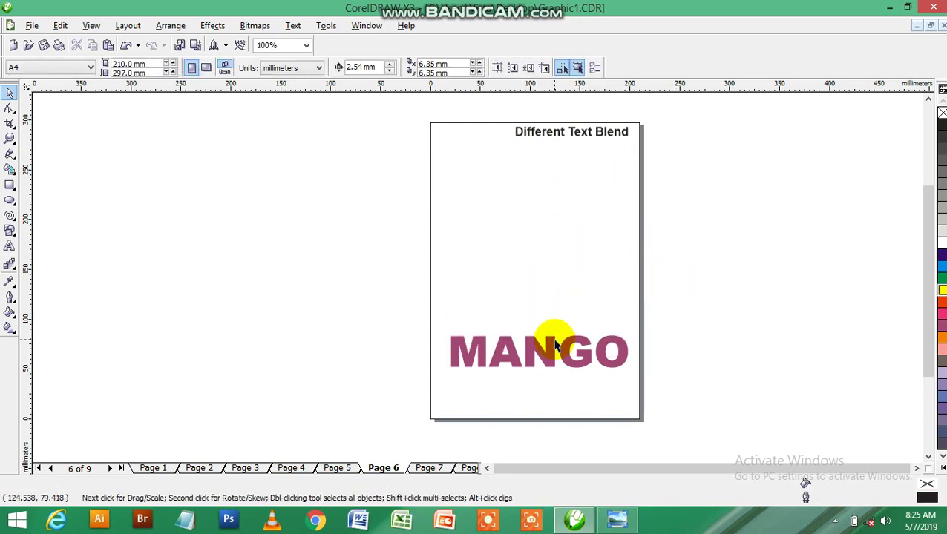
Step: Place a copy of the MANGO text at about X 106 mm, Y 227 mm and fill it red
left_click(555, 340)
left_click_drag(553, 339, 541, 179)
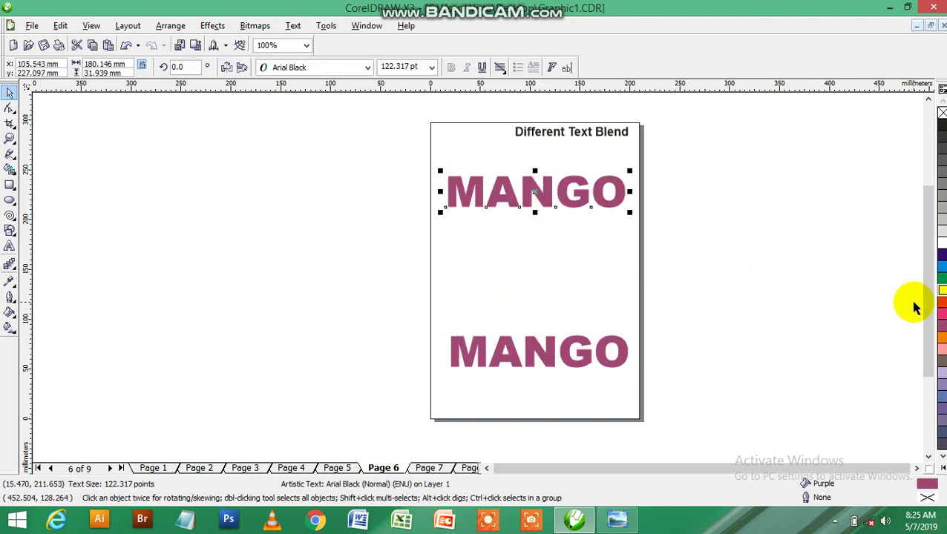
left_click(941, 301)
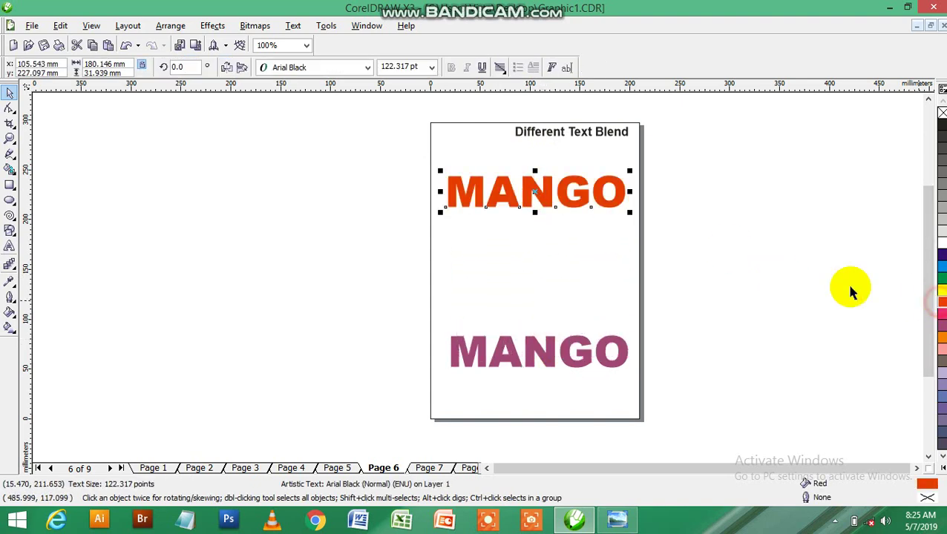
Step: Blend the purple MANGO text into the red MANGO copy
left_click(616, 351)
left_click(10, 263)
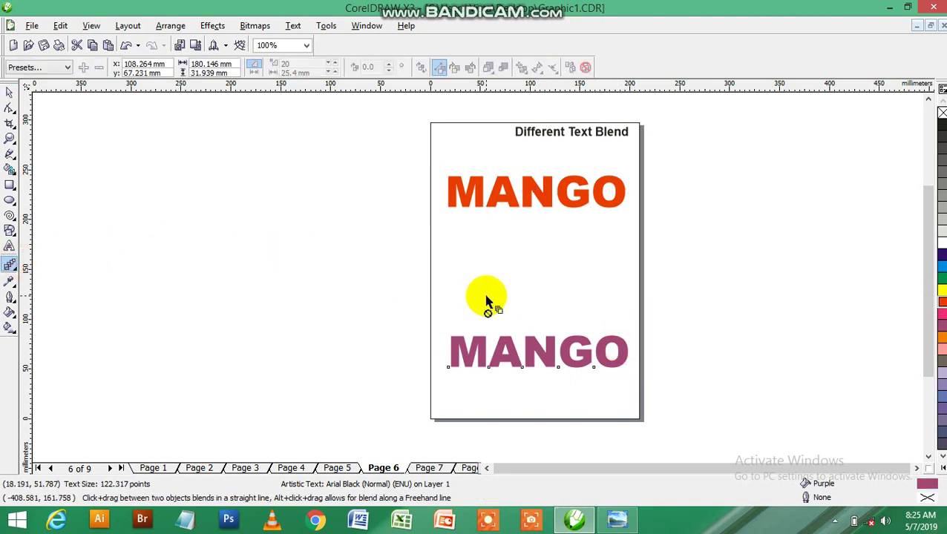
left_click_drag(536, 349, 547, 197)
left_click(9, 92)
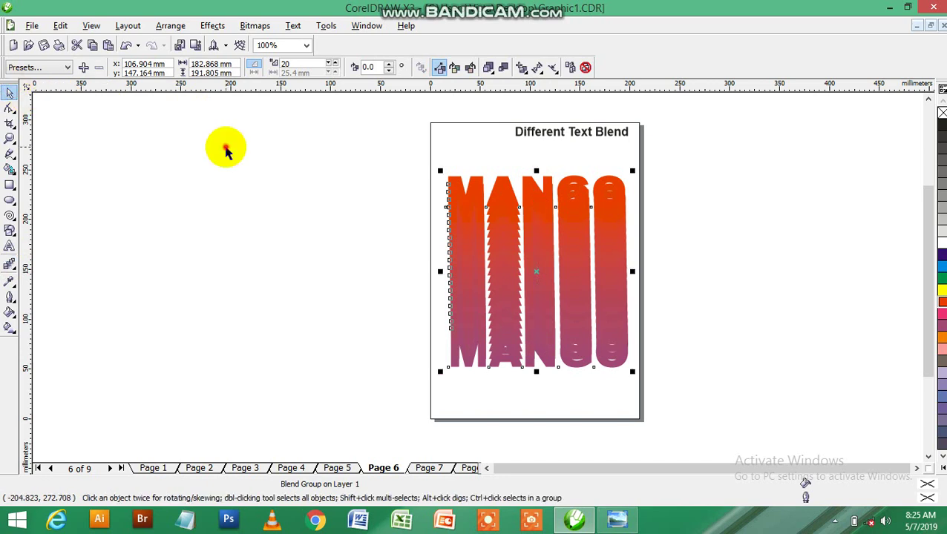
left_click(448, 153)
Step: Move the red end text of the MANGO blend to about X 123 mm, Y 133 mm and fill it yellow
left_click_drag(469, 184, 486, 276)
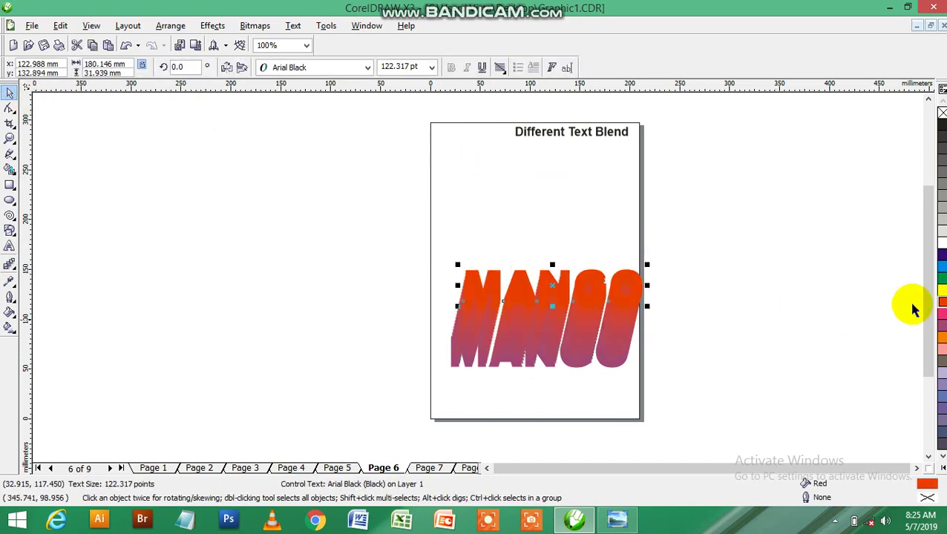
left_click(940, 294)
left_click(806, 297)
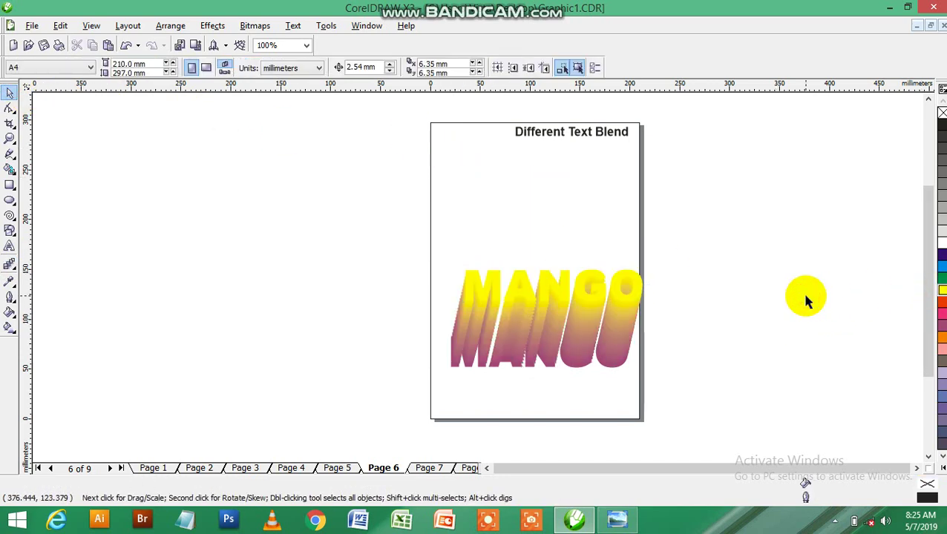
left_click(353, 471)
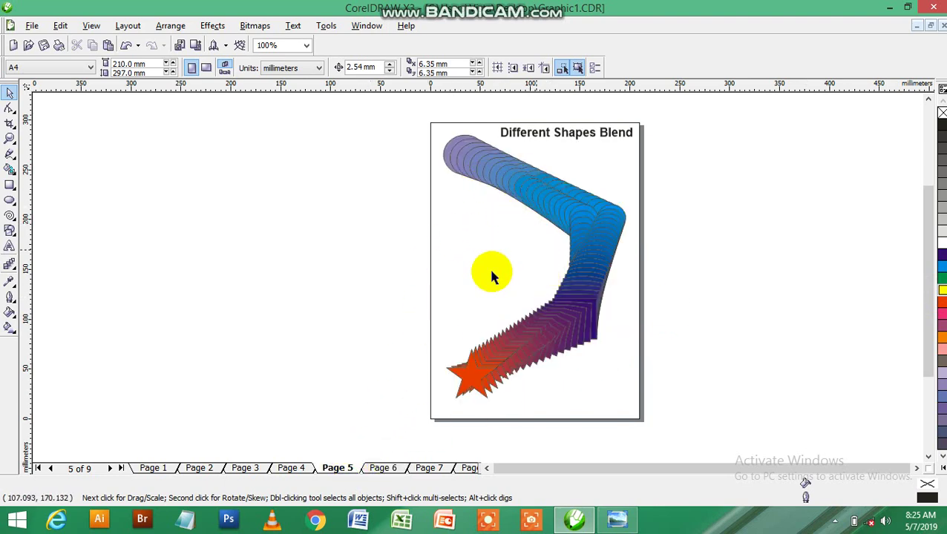
left_click(380, 467)
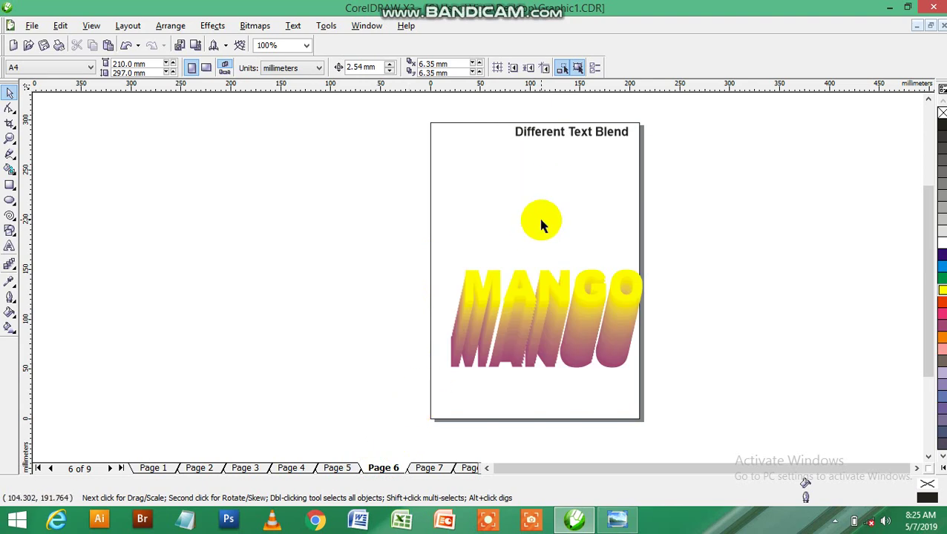
Step: On page 7, move the green spiral and its yellow line off the page and enlarge them to about 209 by 189 mm
left_click(428, 469)
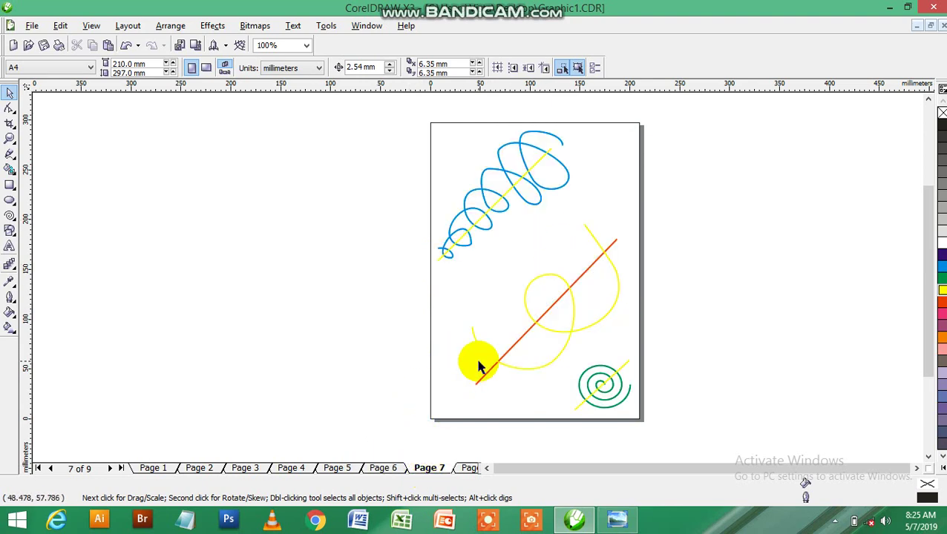
left_click_drag(665, 335, 571, 439)
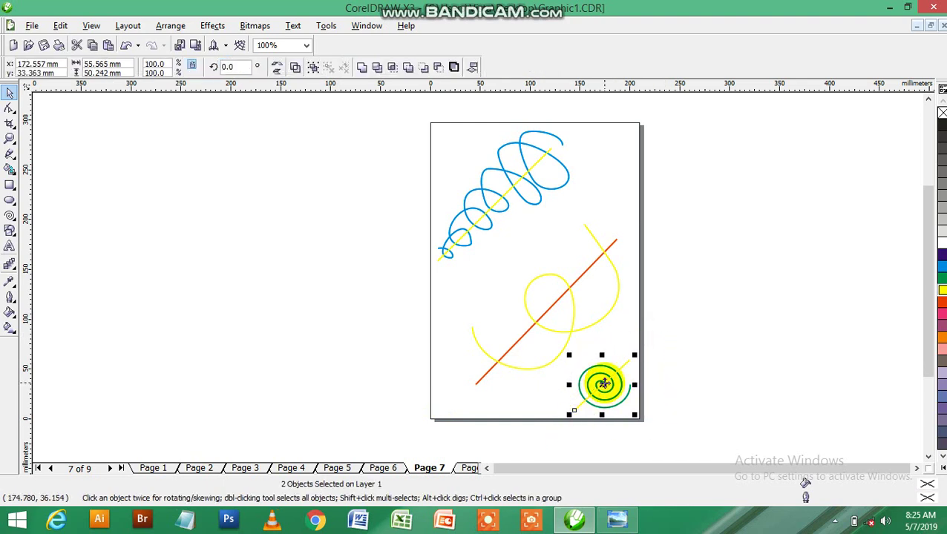
left_click_drag(602, 383, 306, 335)
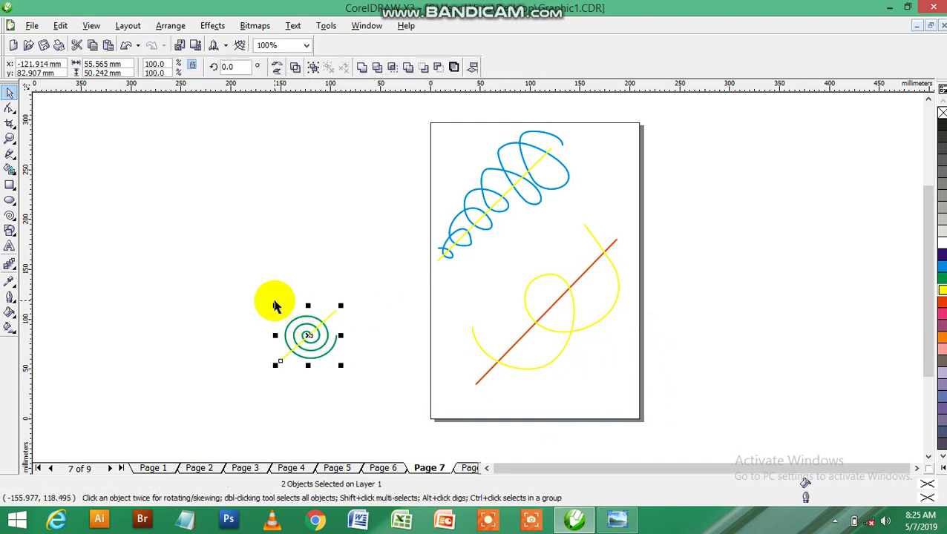
left_click_drag(274, 305, 121, 167)
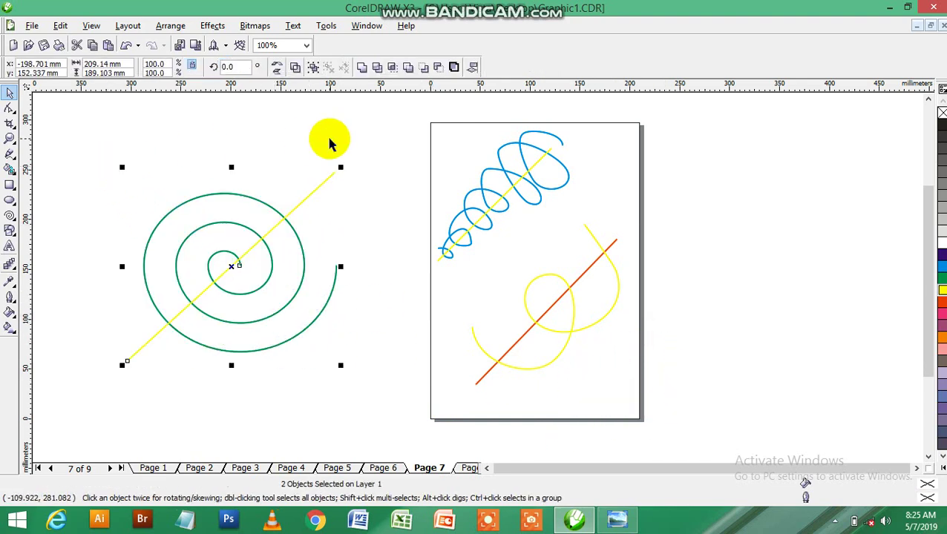
left_click(358, 148)
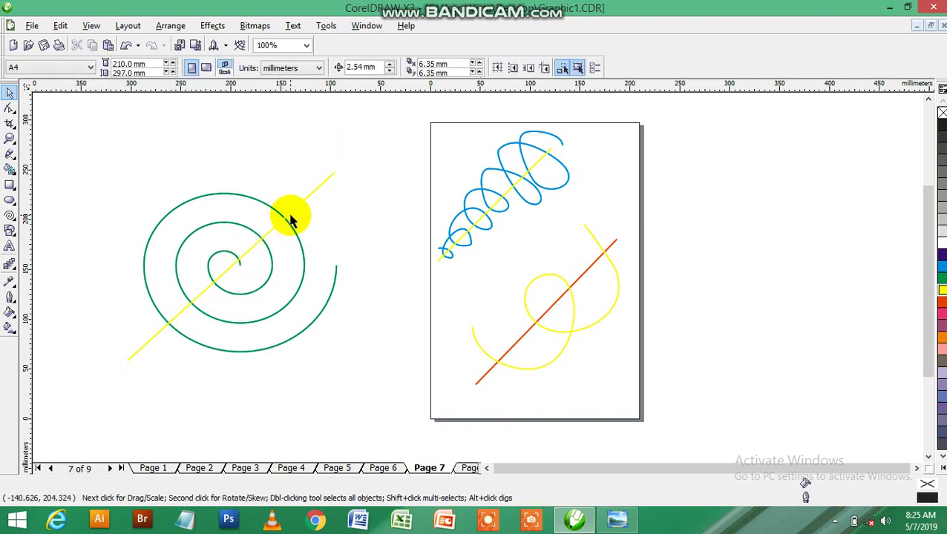
Step: Try moving the yellow line away from the green spiral to about X 11 mm, Y 259 mm
left_click(290, 215)
left_click_drag(291, 215, 508, 97)
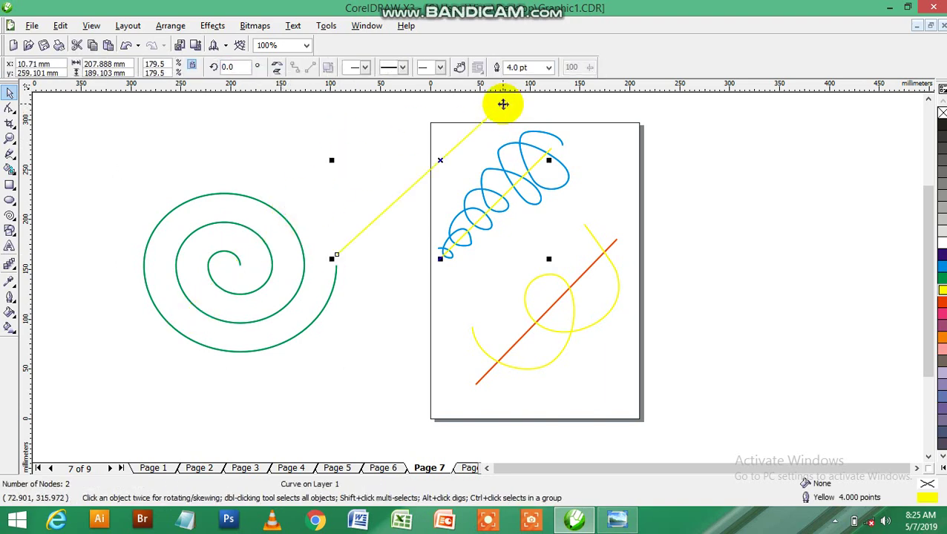
key("Escape")
Step: Look through the outline width choices available for the yellow line crossing the green spiral
left_click(548, 68)
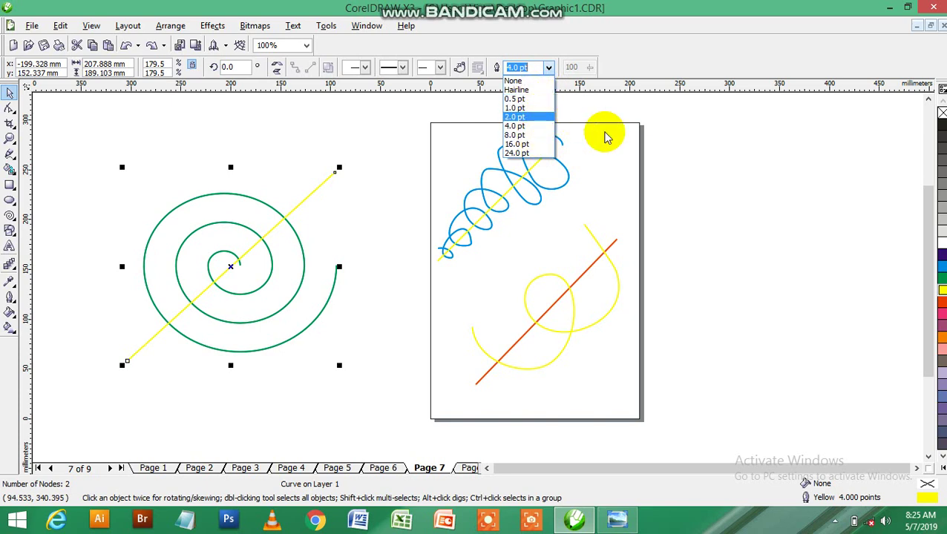
left_click(604, 135)
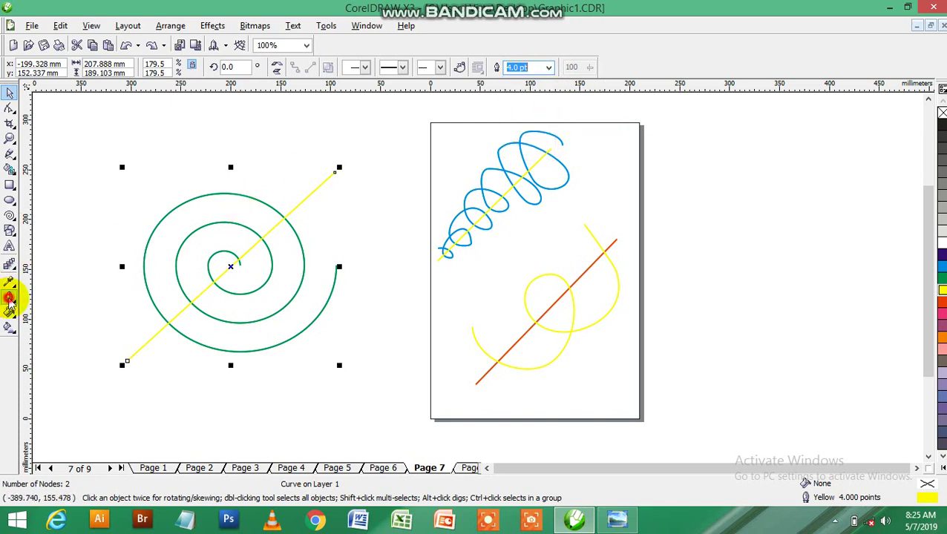
left_click(9, 299)
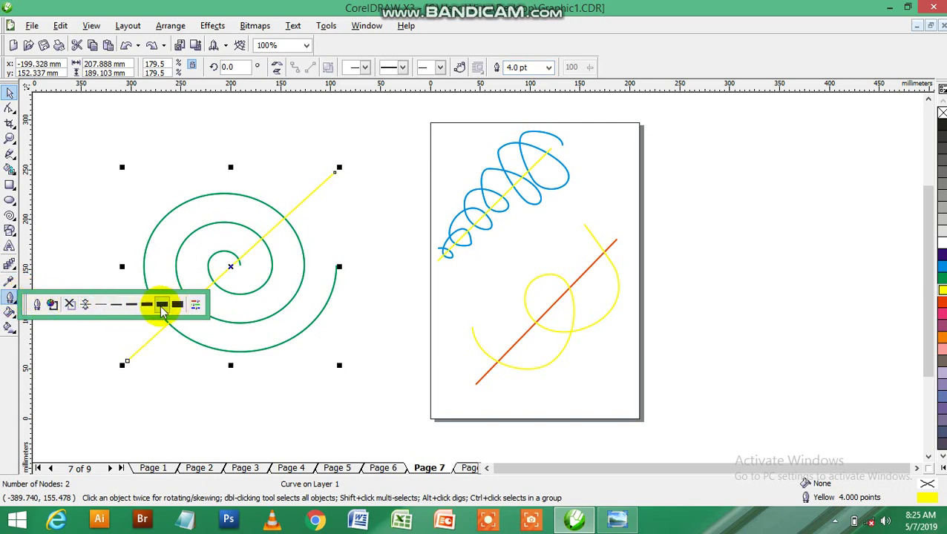
left_click(190, 422)
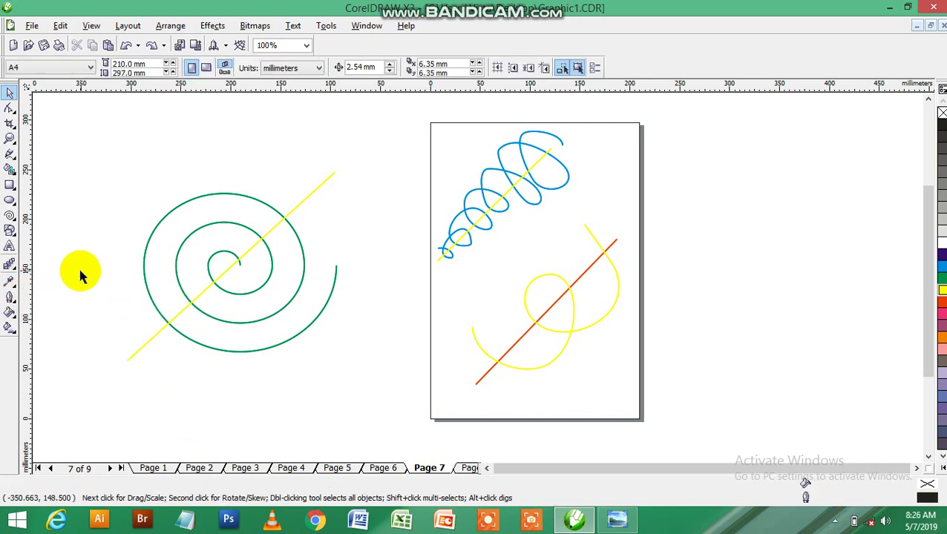
Step: Blend the enlarged green spiral with the yellow line crossing it using the Interactive Blend tool
left_click(10, 265)
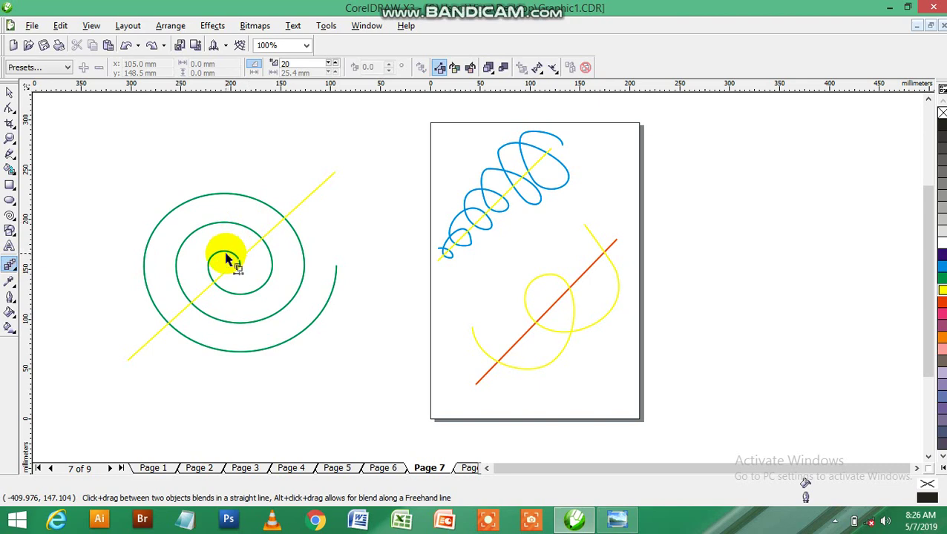
mouse_move(227, 258)
left_mouse_down()
mouse_move(227, 281)
mouse_move(213, 262)
mouse_move(228, 266)
mouse_move(203, 269)
mouse_move(234, 271)
left_mouse_up()
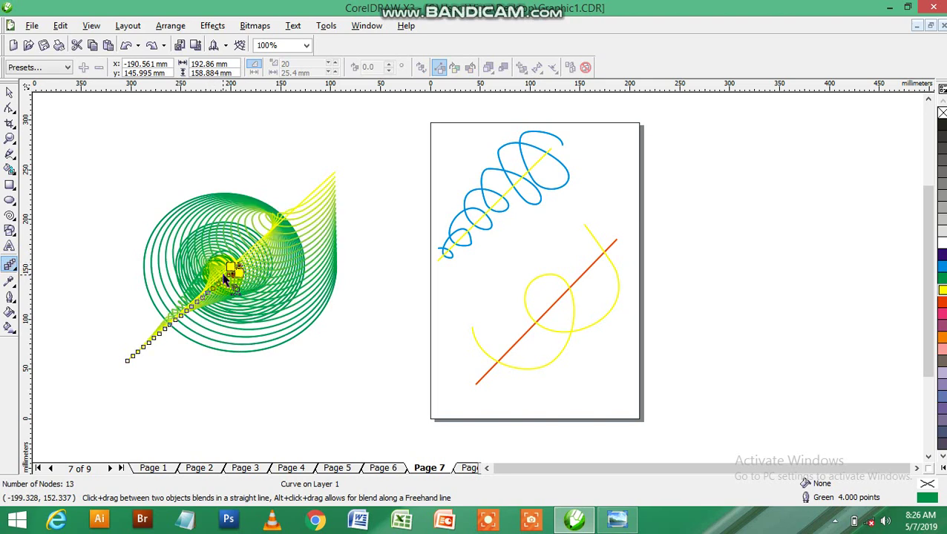
left_click(9, 94)
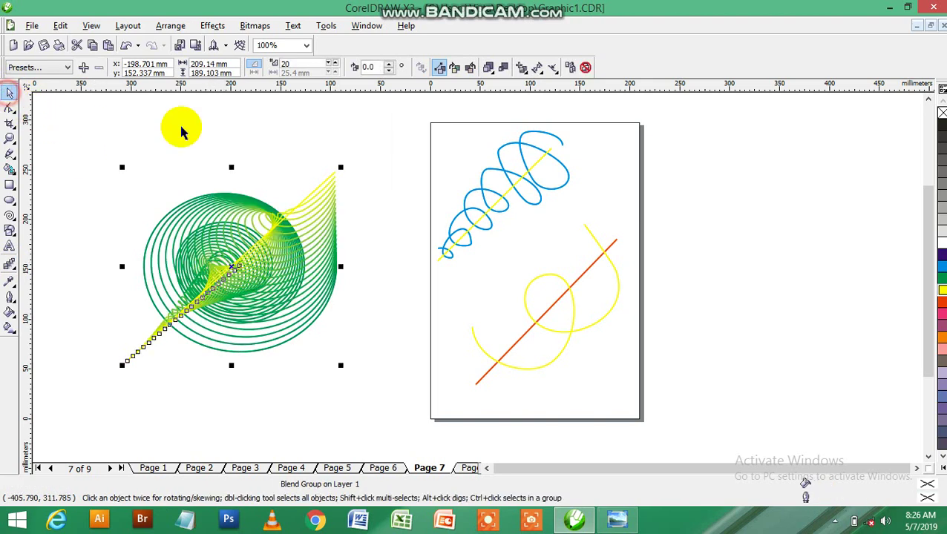
Step: Blend the red diagonal line with the yellow looping curve that crosses it
left_click(370, 165)
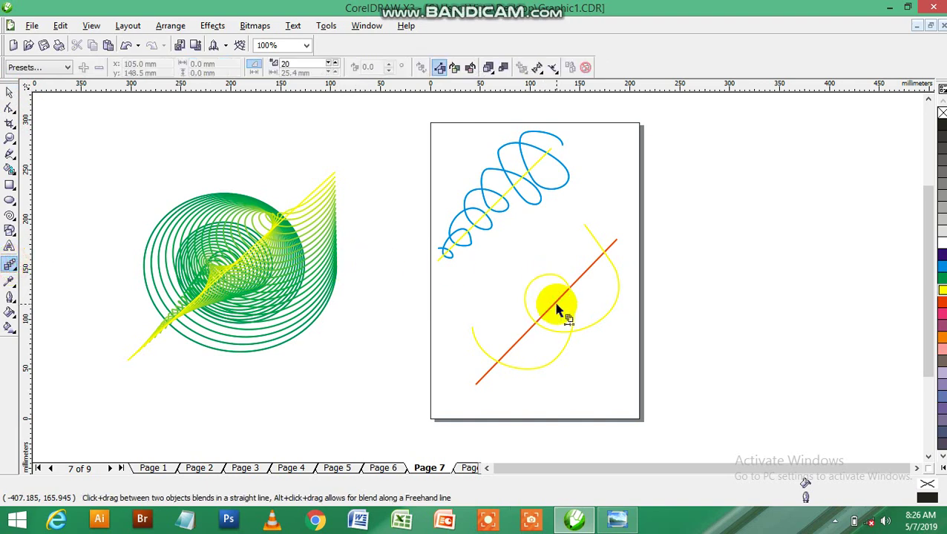
left_click_drag(559, 306, 571, 337)
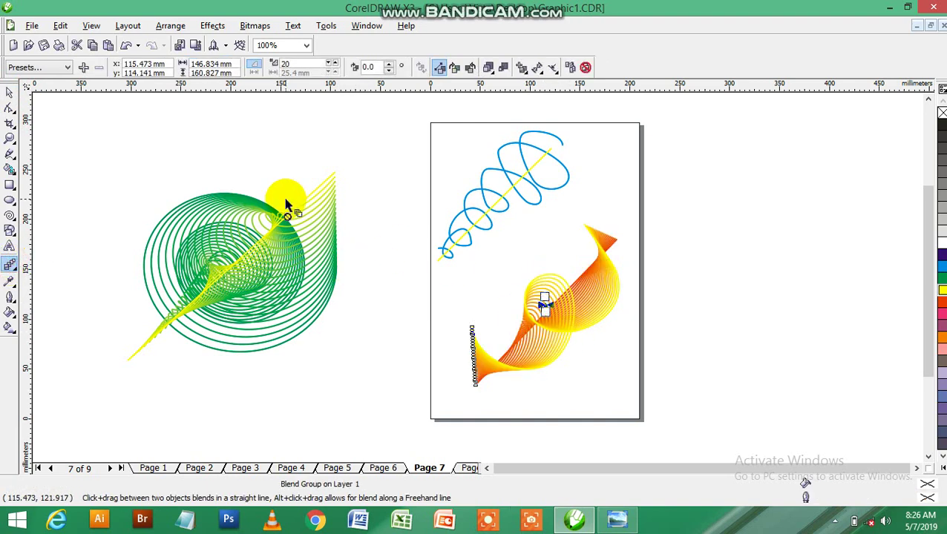
left_click(10, 92)
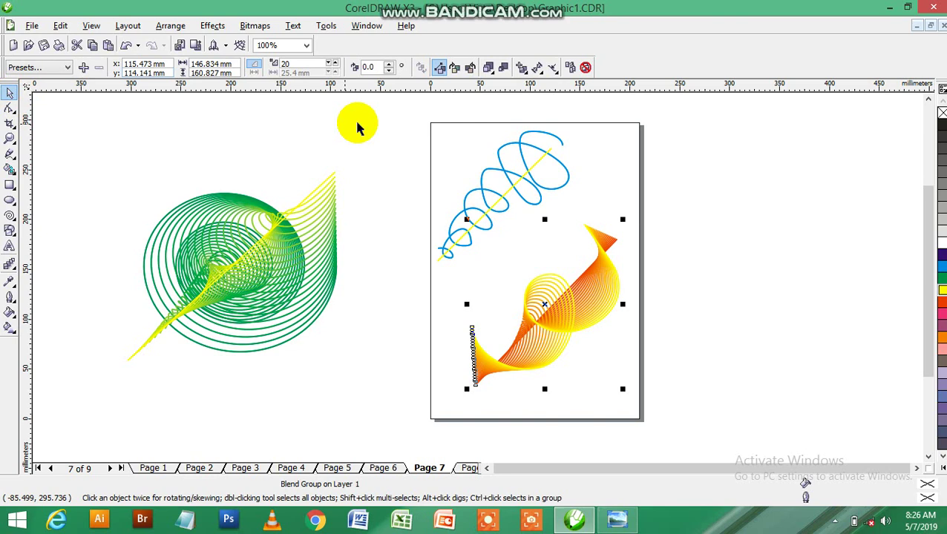
Step: Blend the blue coil curve with the yellow line running through it, then clear the selection
left_click(561, 167)
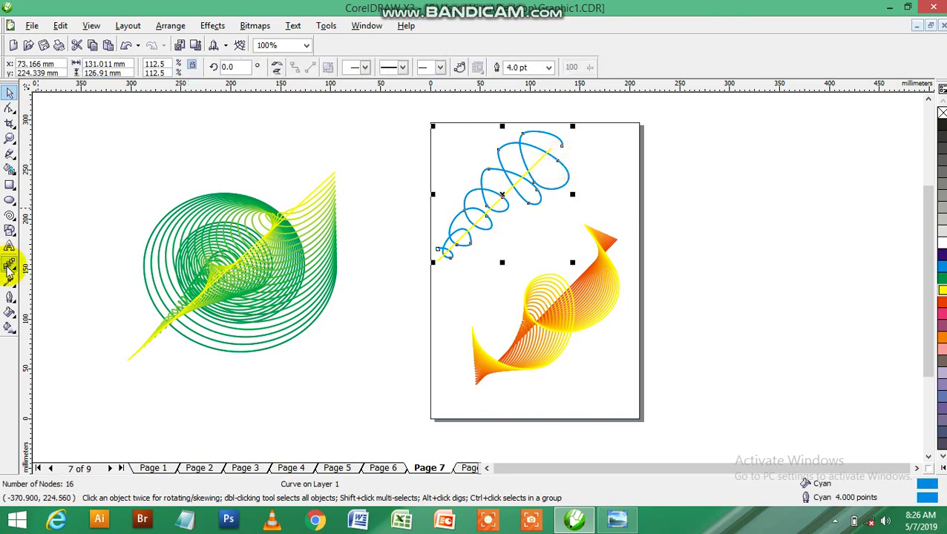
left_click(9, 265)
mouse_move(503, 194)
left_mouse_down()
mouse_move(524, 186)
mouse_move(528, 169)
mouse_move(524, 152)
mouse_move(500, 139)
mouse_move(518, 182)
mouse_move(501, 205)
left_mouse_up()
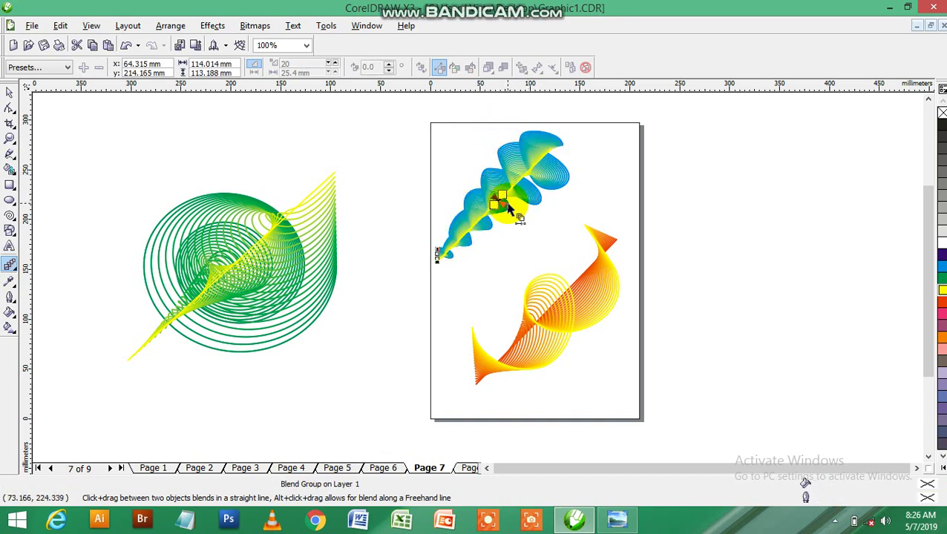
left_click(9, 94)
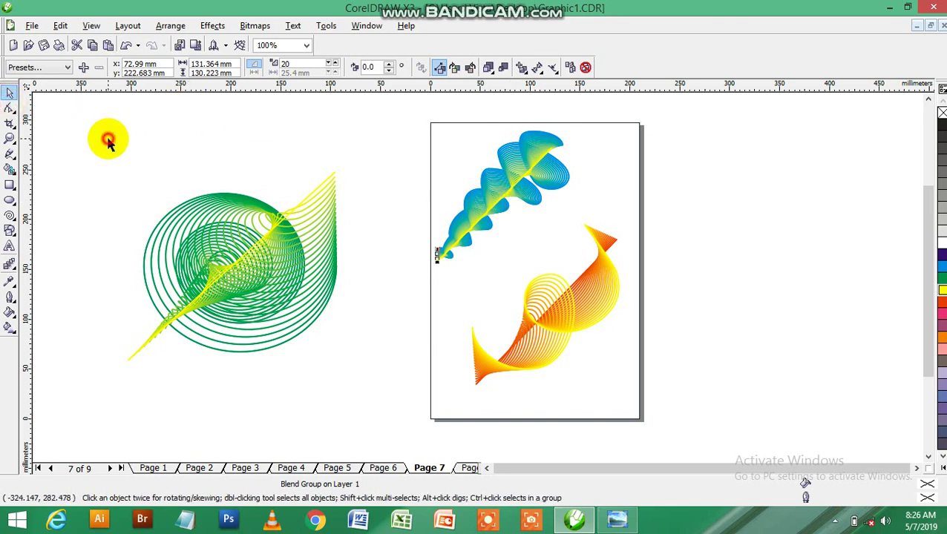
left_click(110, 141)
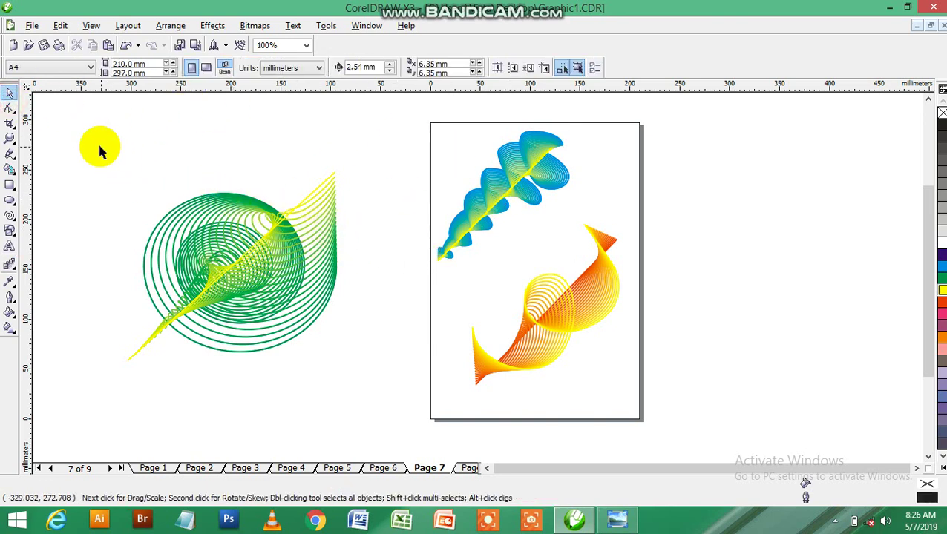
Step: Shrink the green spiral blend and place it on the page between the blue and orange blends
left_click_drag(97, 144, 375, 349)
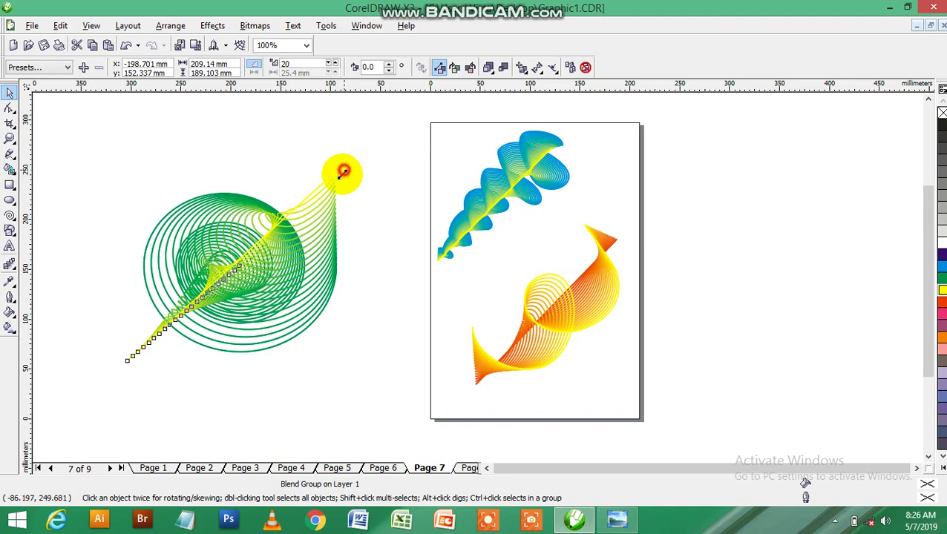
left_click_drag(343, 172, 534, 253)
left_click(655, 384)
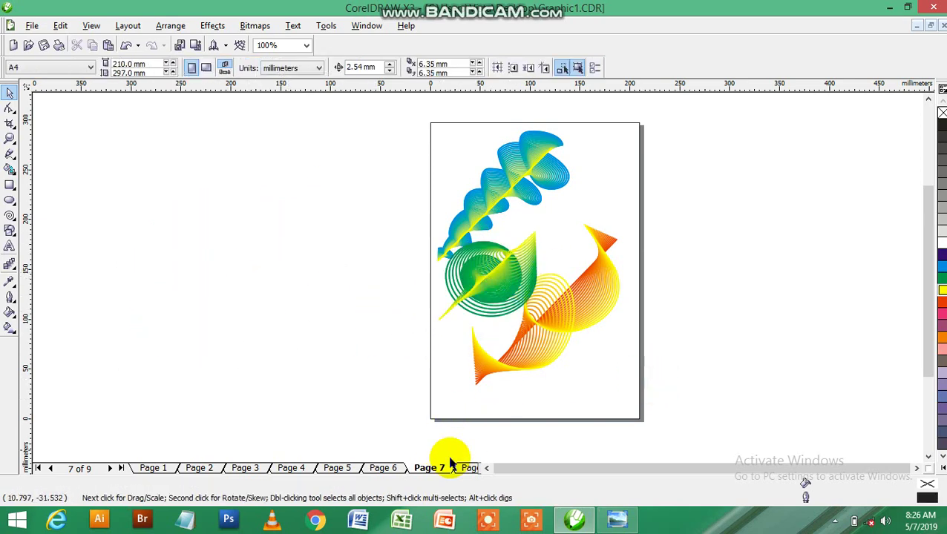
Step: On page 8, move the leaf group to about X -187 mm, Y 257 mm and place a copy at X 80 mm, Y 268 mm
left_click(465, 468)
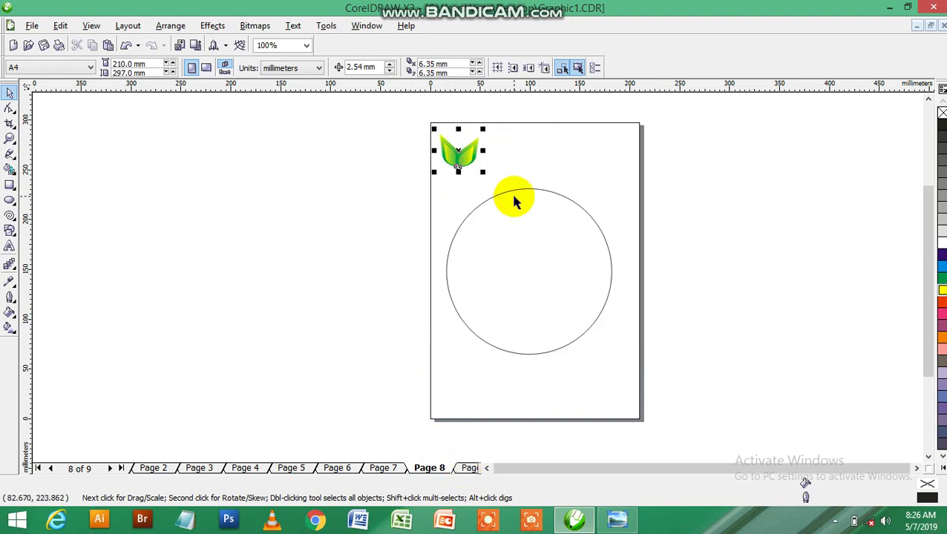
left_click_drag(460, 155, 241, 171)
left_click(281, 173)
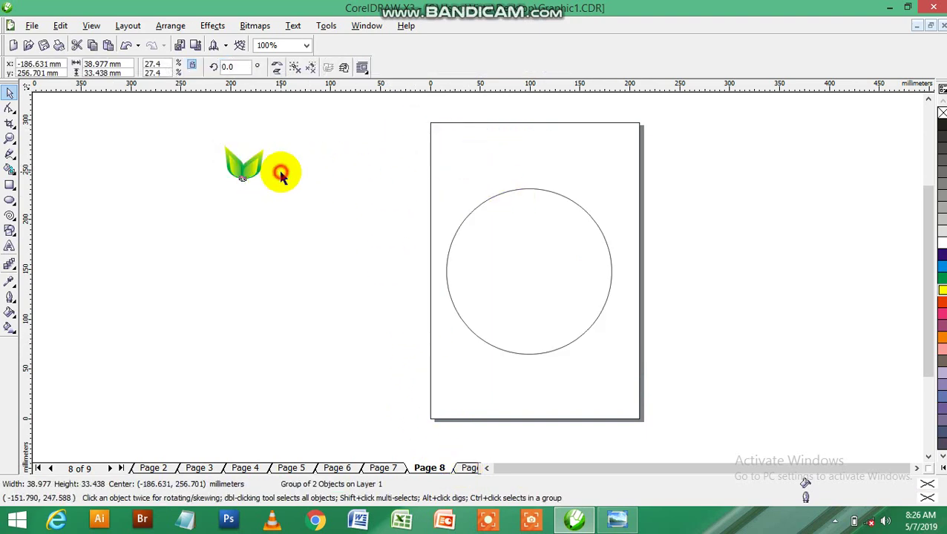
left_click_drag(208, 140, 284, 202)
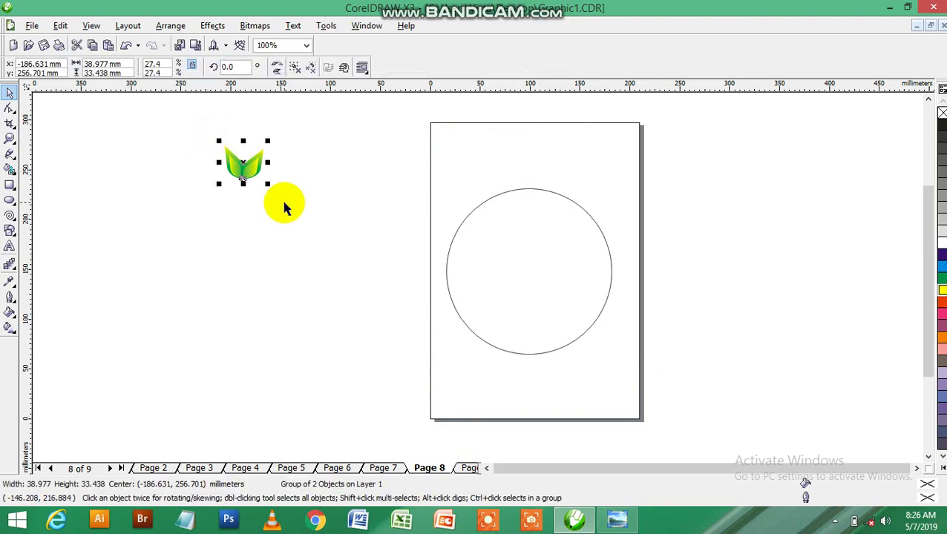
left_click_drag(257, 169, 509, 152)
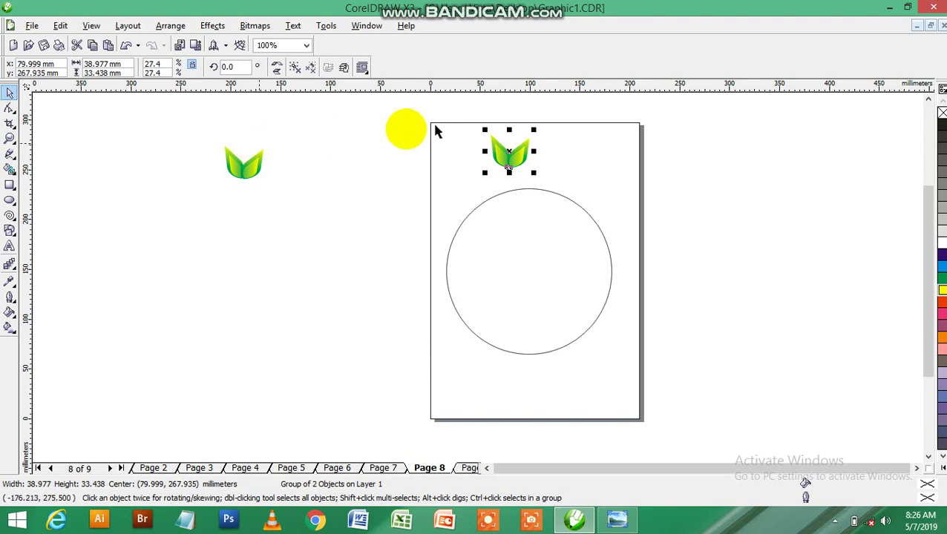
Step: Blend the leaf copy above the circle into the leaf group beside the page
left_click(10, 264)
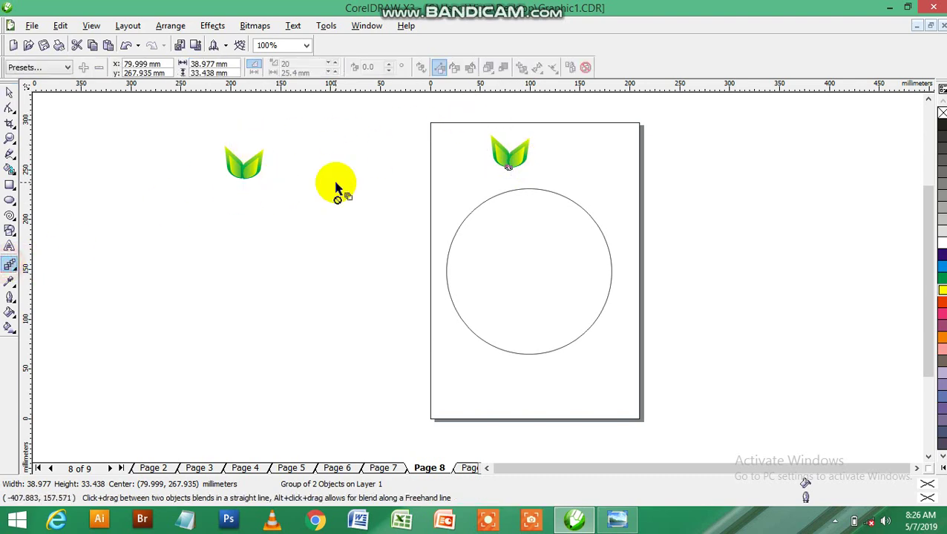
left_click_drag(503, 162, 249, 165)
left_click(10, 93)
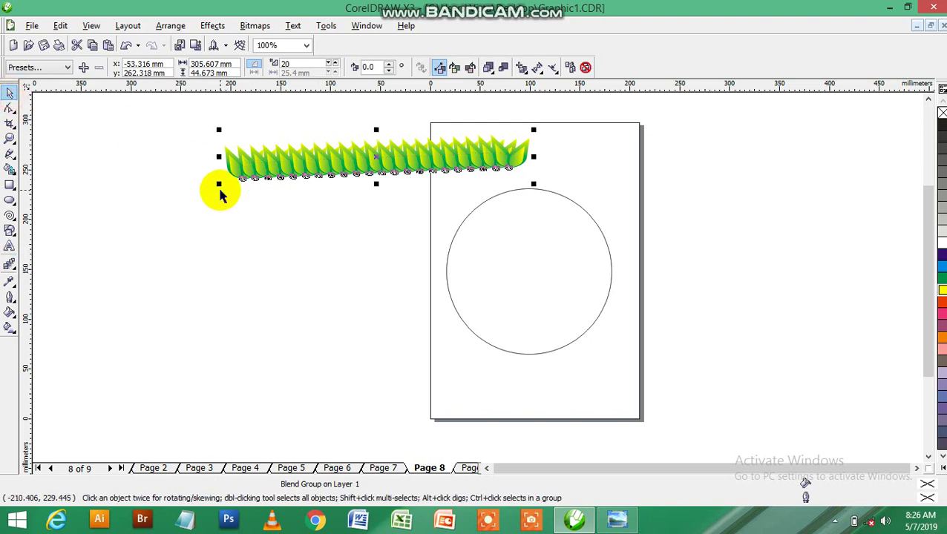
Step: Assign the circle as the new path of the leaf blend
left_click(553, 69)
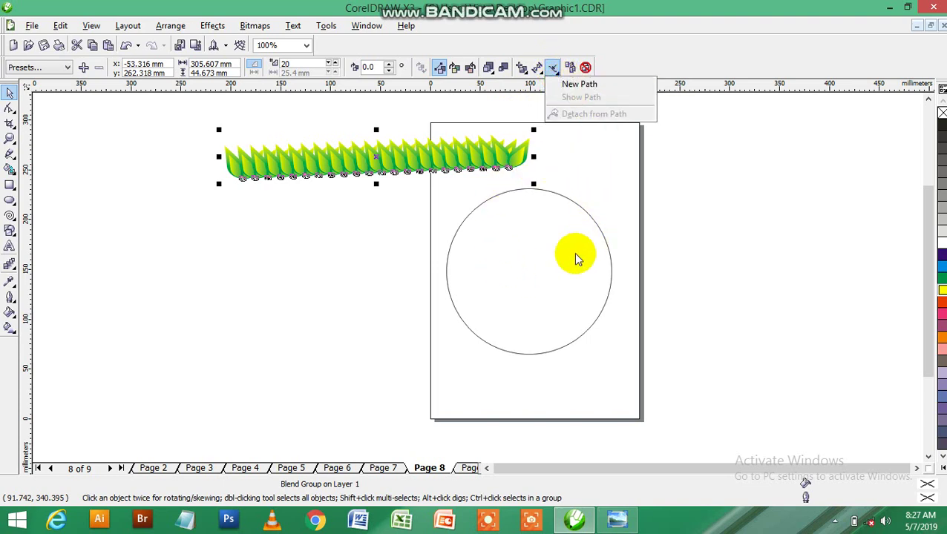
left_click(573, 84)
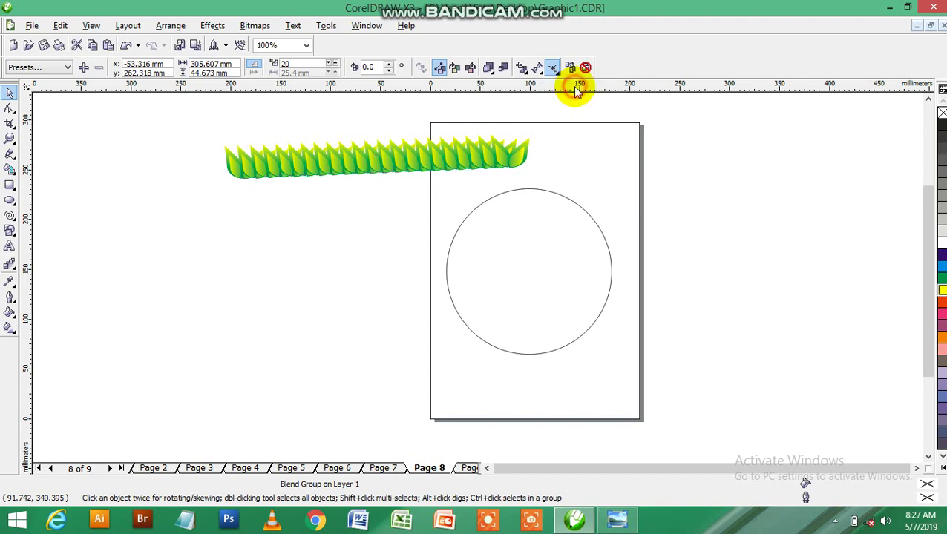
left_click(562, 192)
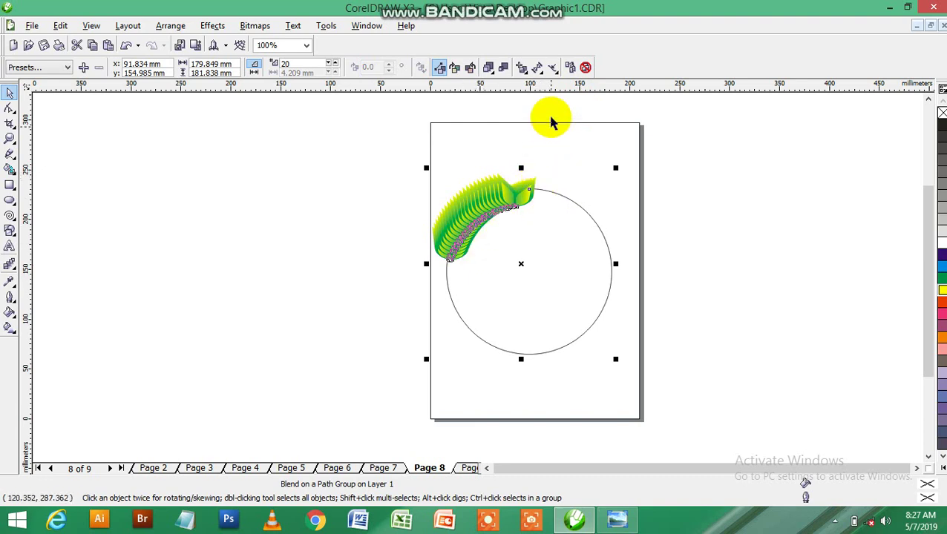
Step: Spread the leaf blend around the whole circle with the Blend along full path option
left_click(531, 70)
left_click(530, 75)
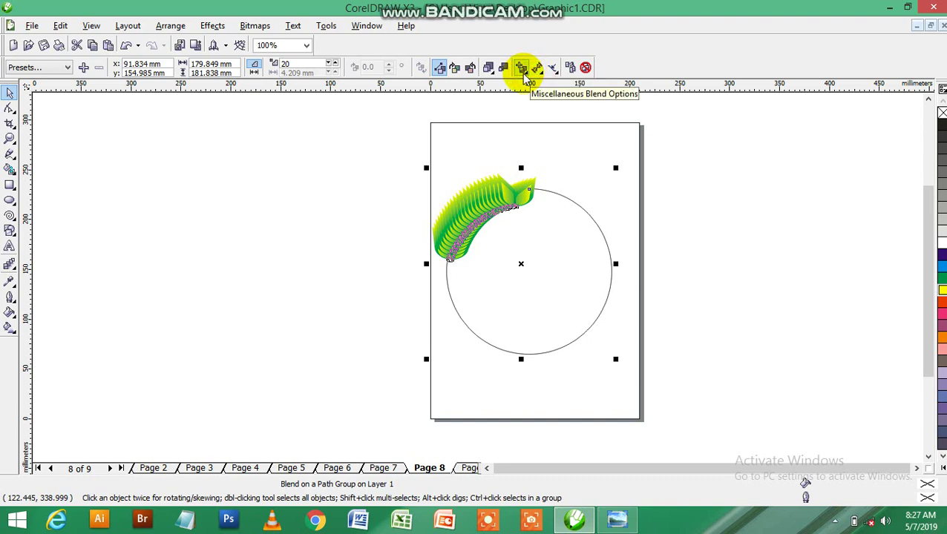
left_click(522, 69)
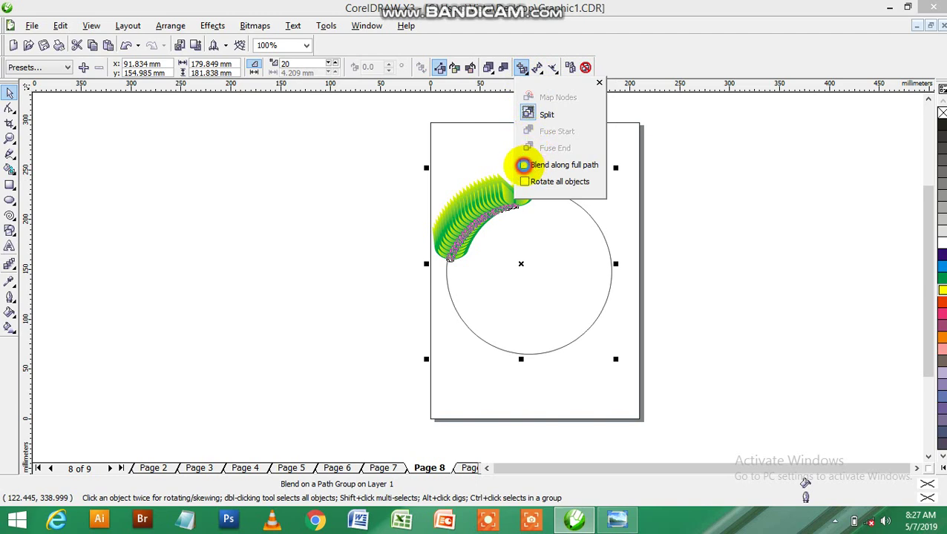
left_click(523, 164)
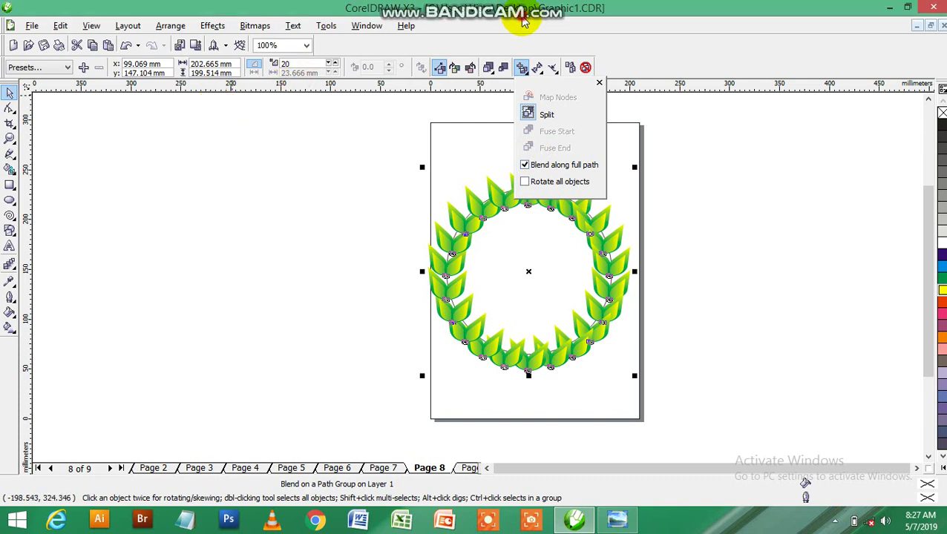
left_click(523, 22)
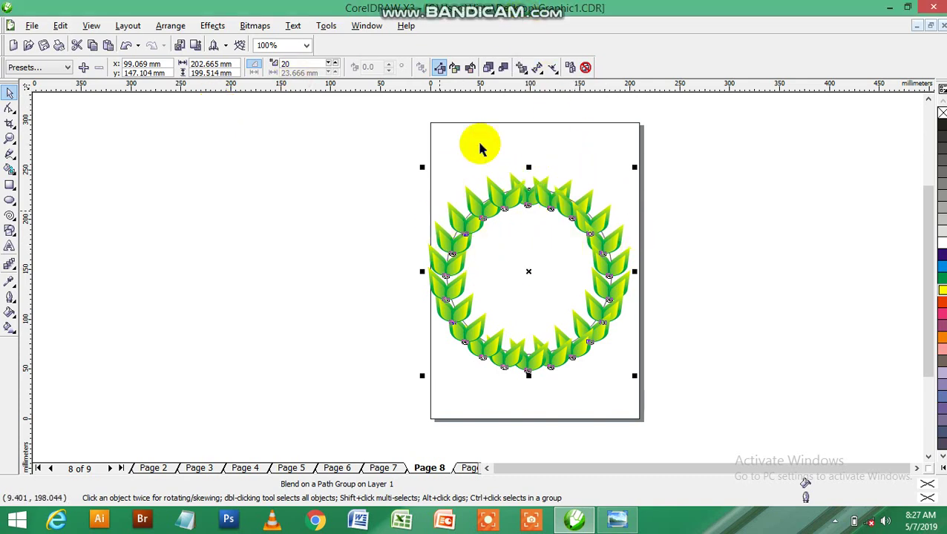
Step: Turn on Rotate all objects for the leaf blend so the leaves follow the circle
left_click(522, 68)
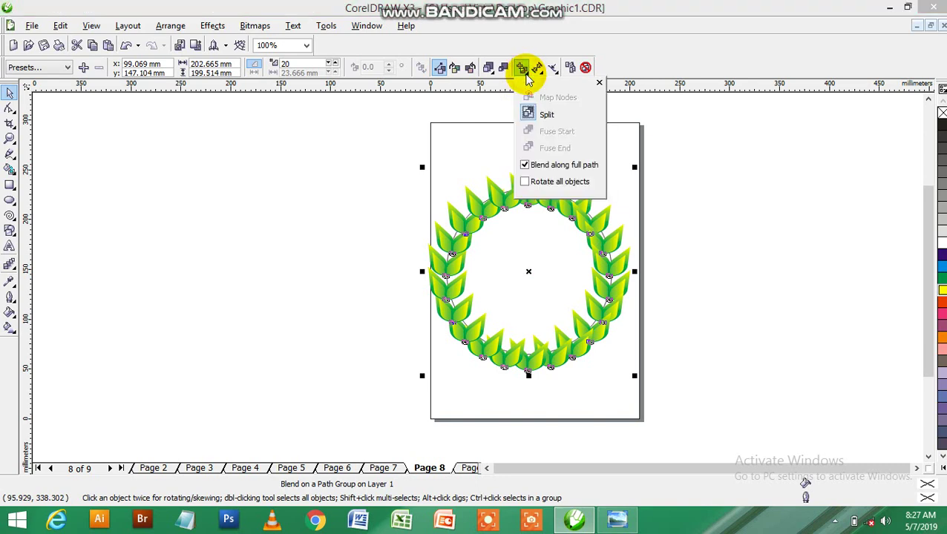
left_click(541, 184)
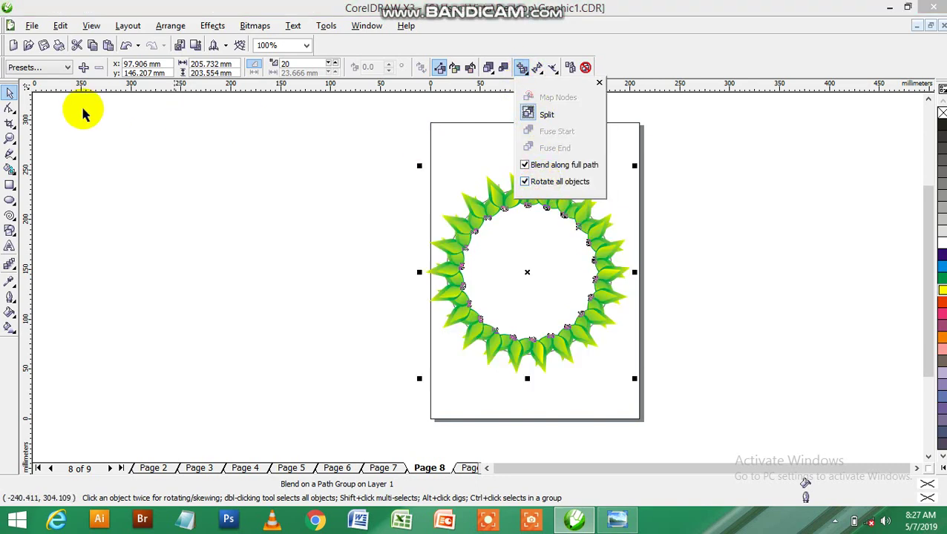
left_click(137, 147)
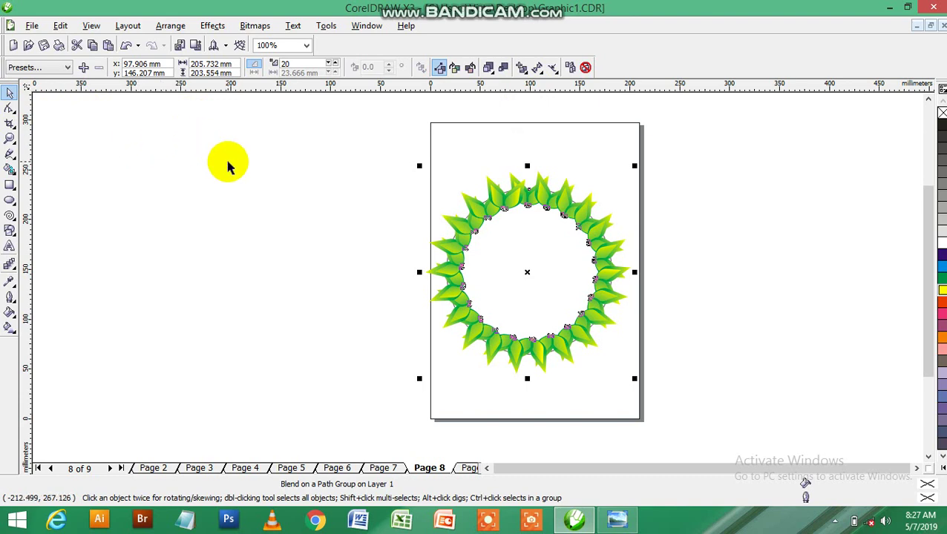
Step: Increase the leaf blend's linked object and color acceleration slightly, and nudge the wreath toward the page centre
left_click(488, 68)
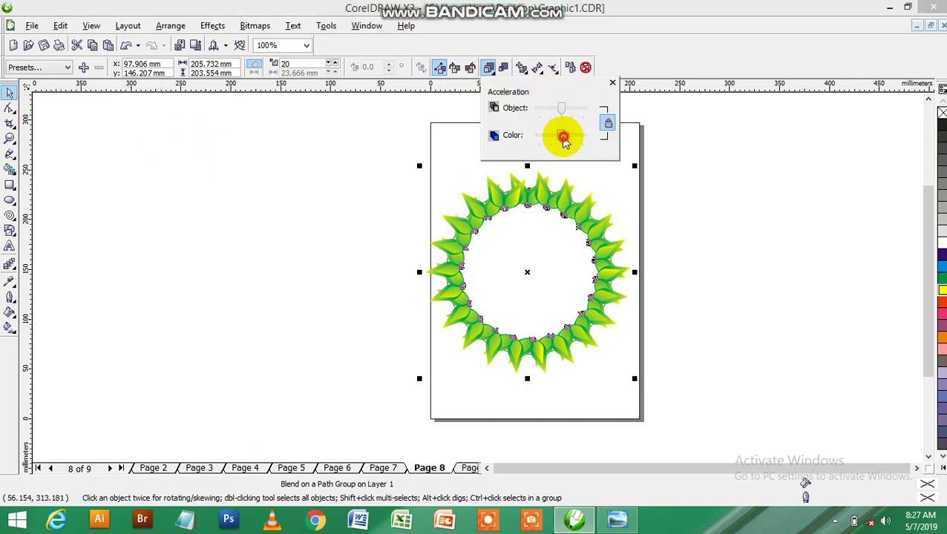
mouse_move(563, 138)
left_mouse_down()
mouse_move(543, 140)
mouse_move(566, 136)
left_mouse_up()
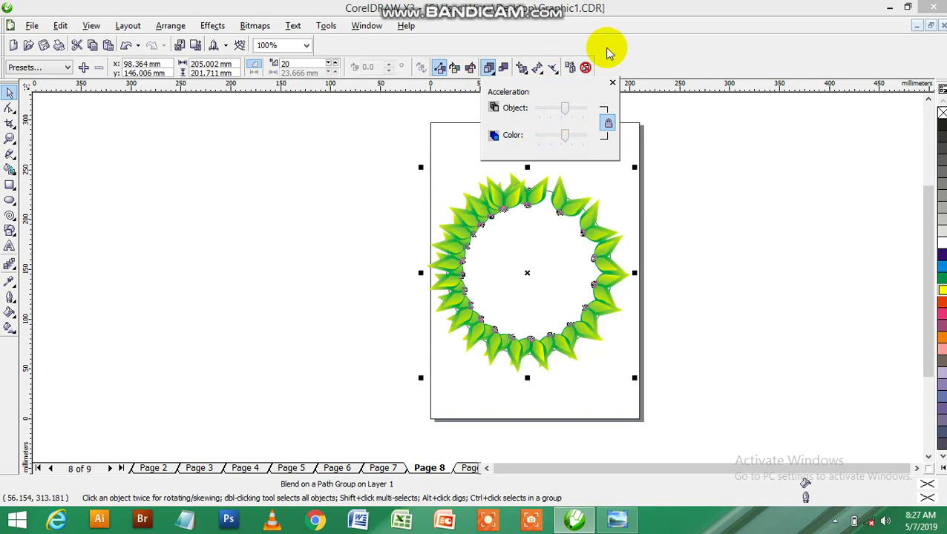
left_click_drag(528, 275, 535, 281)
left_click(679, 336)
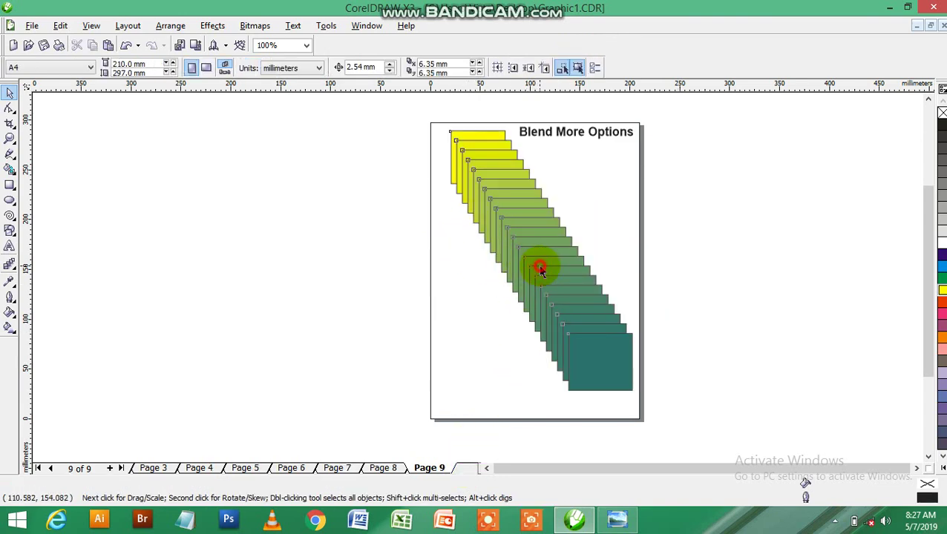
Step: On page 9, select the yellow-to-teal rectangle blend and open the Blend effect settings for it
left_click(541, 271)
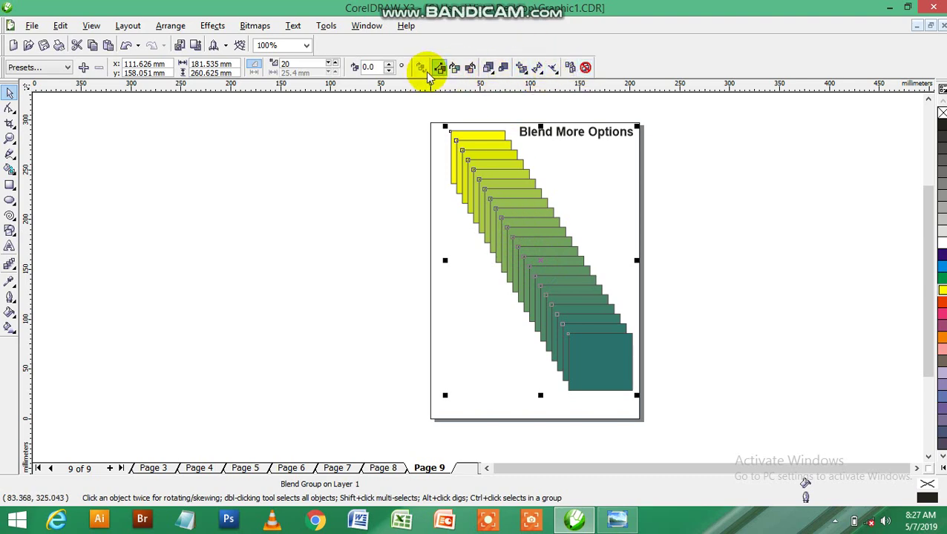
left_click(213, 26)
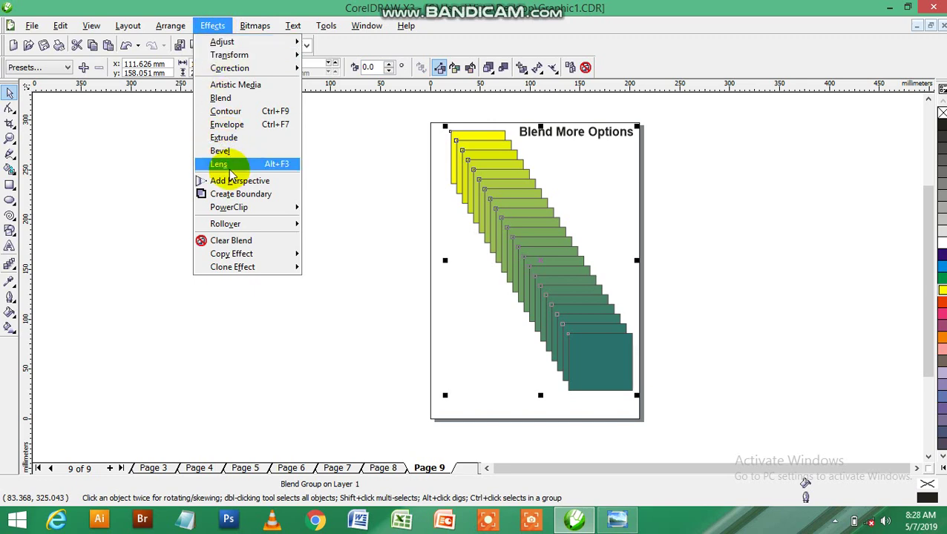
left_click(244, 100)
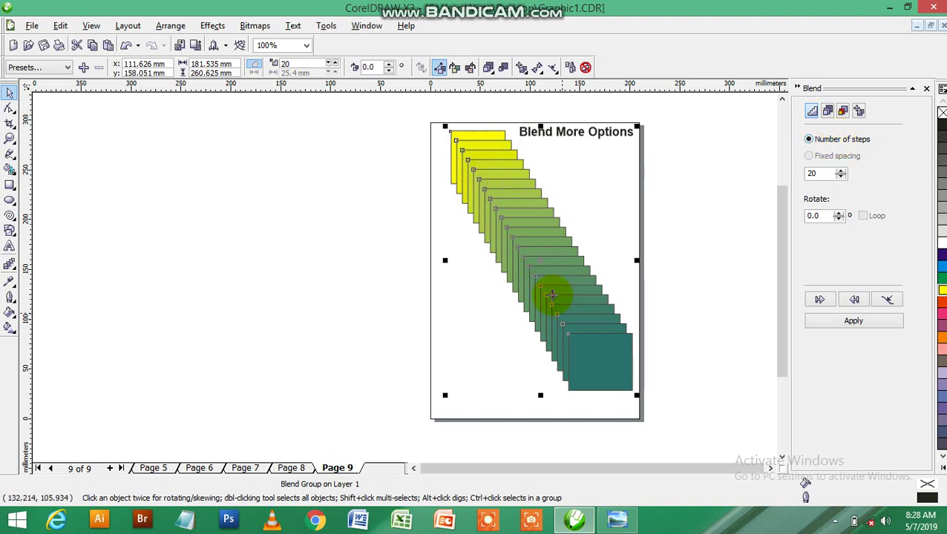
Step: Apply the rectangle blend with 14, 10 and 6 steps in turn, ending with 23 steps
left_click(818, 174)
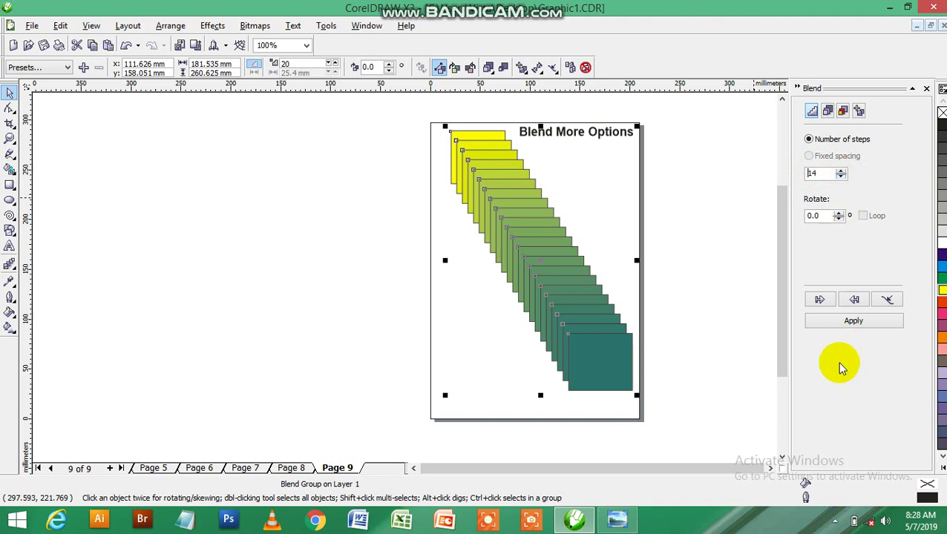
left_click(860, 326)
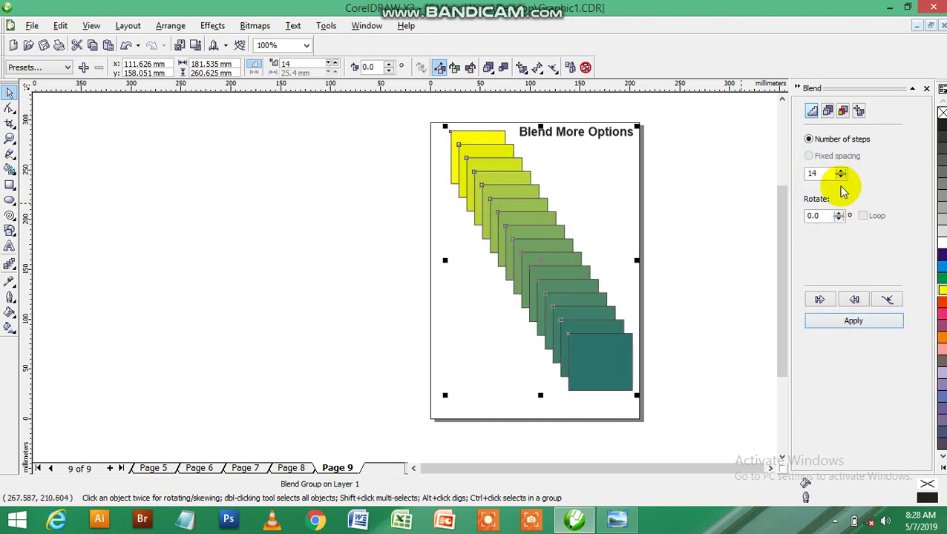
left_click(843, 320)
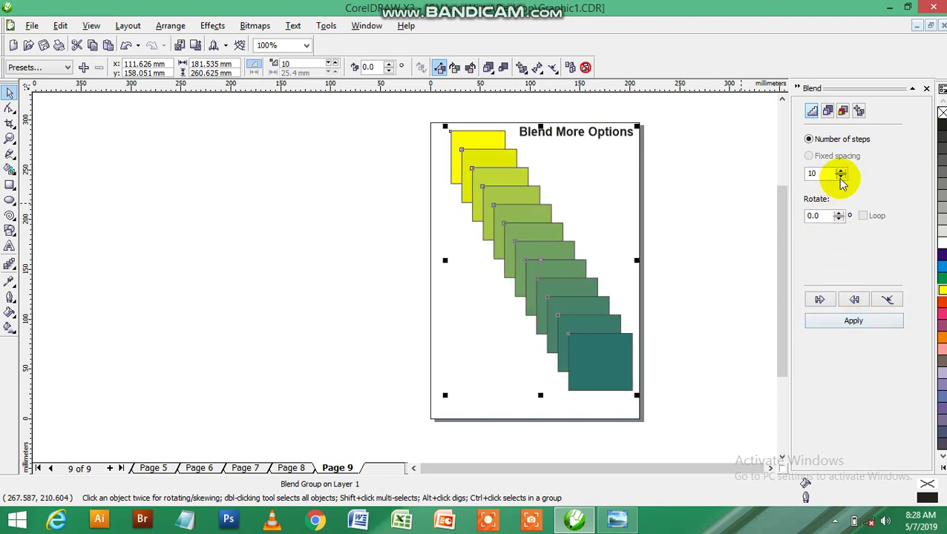
left_click(841, 171)
left_click(867, 322)
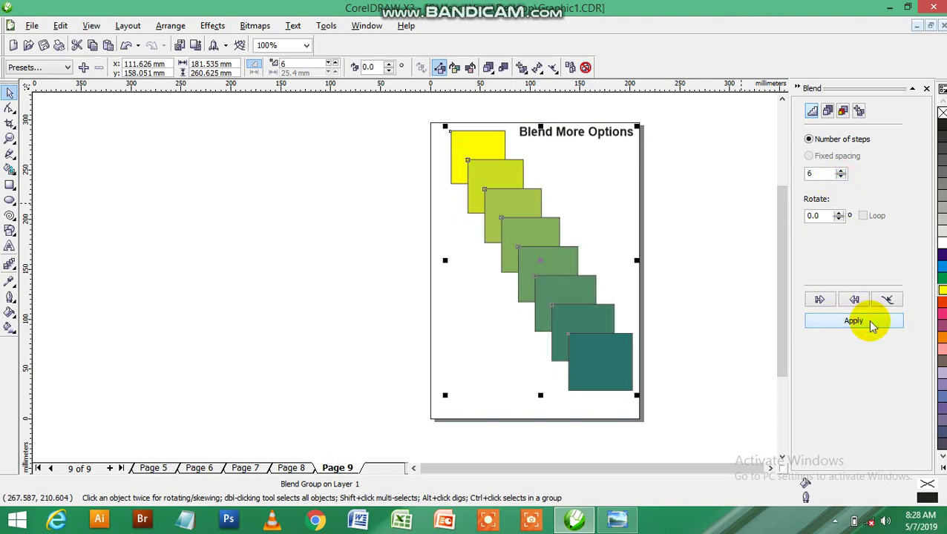
left_click(841, 171)
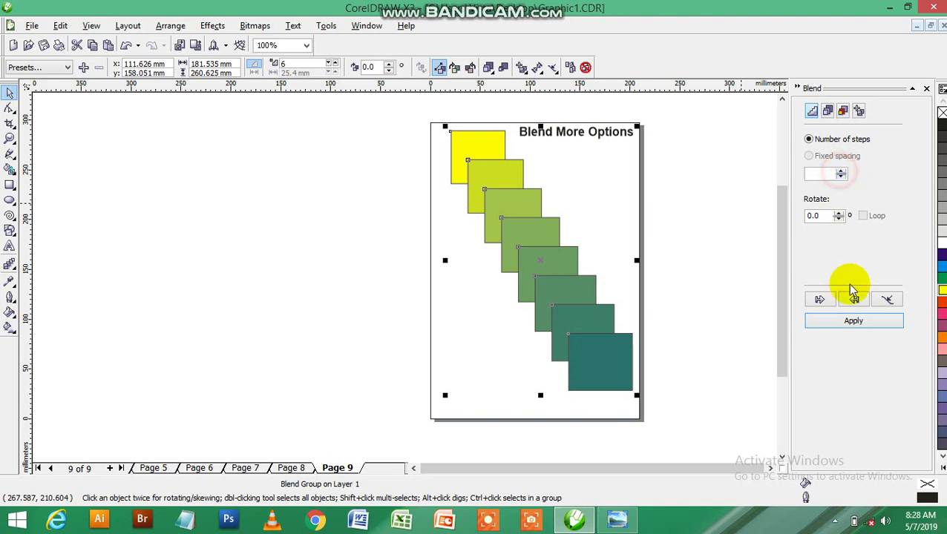
left_click(853, 320)
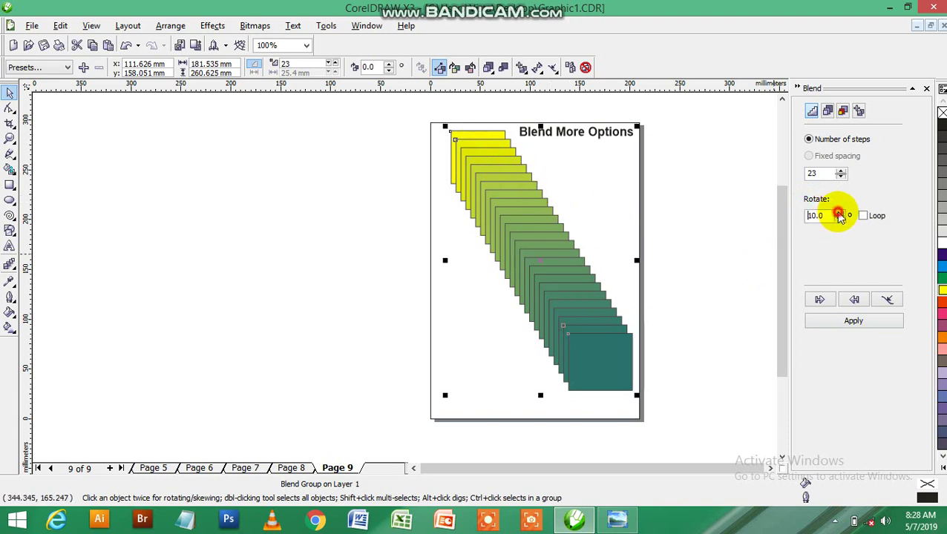
Step: Try the rectangle blend with rotations of 45°, 90° and 175°, and set the rotation back to 0°
left_click(867, 330)
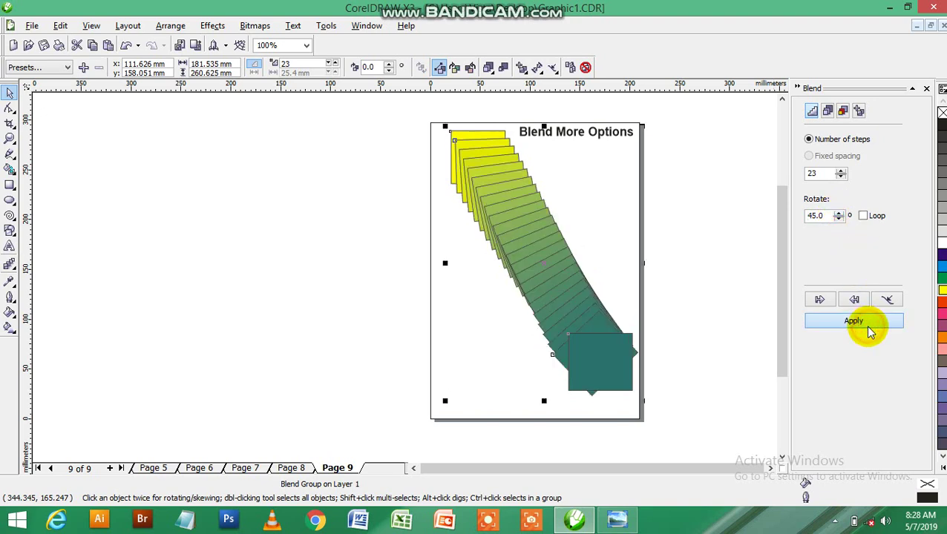
left_click(839, 214)
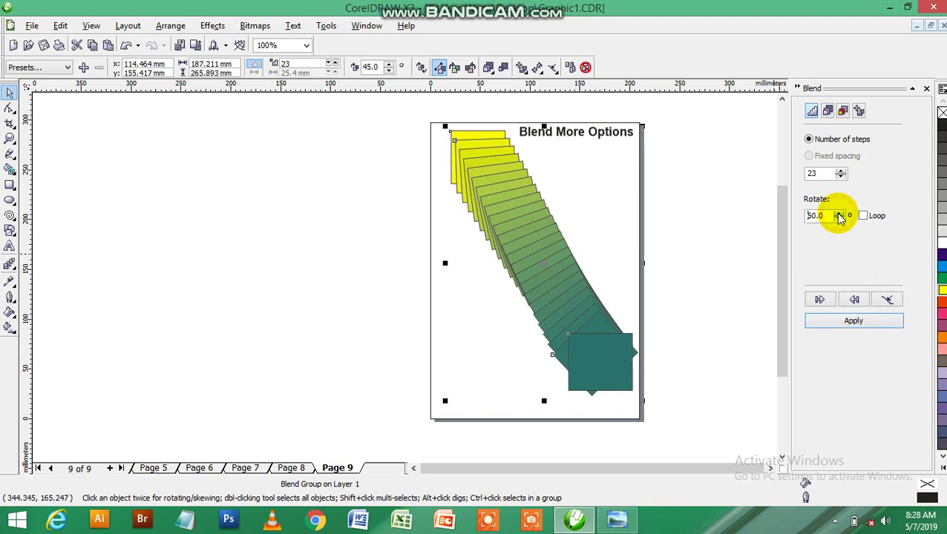
left_click(856, 327)
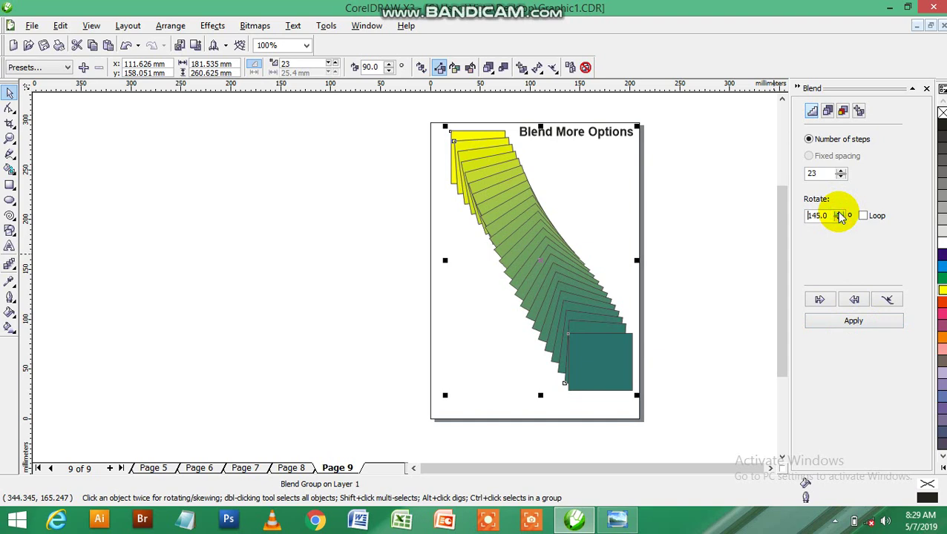
left_click(863, 322)
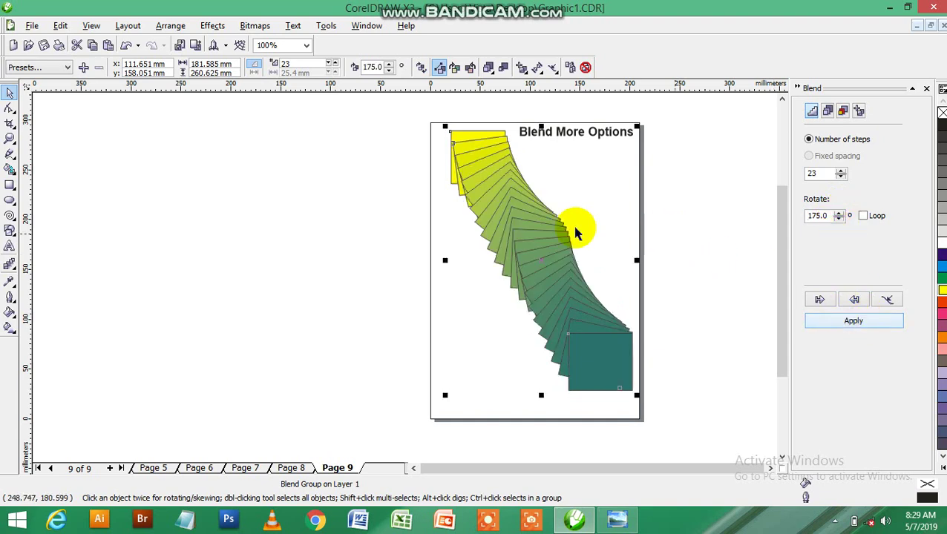
left_click(827, 113)
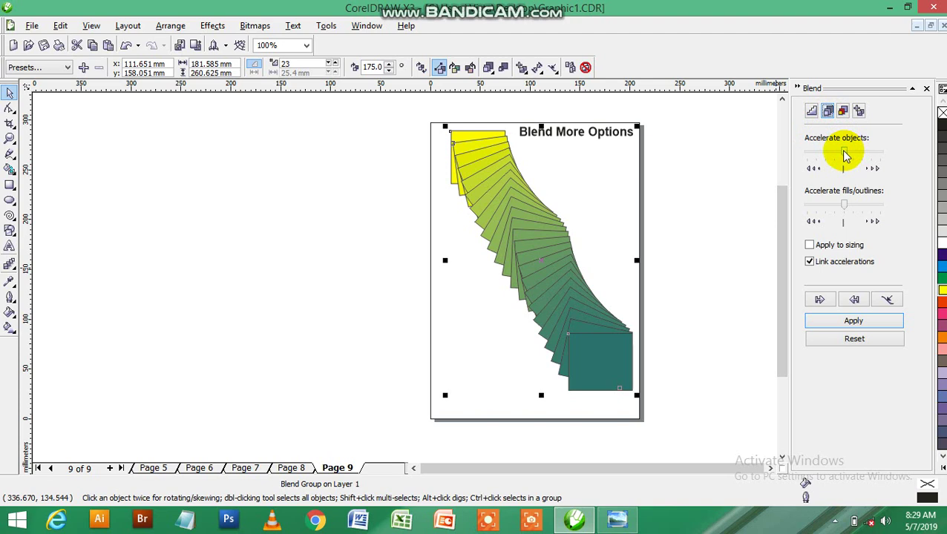
left_click(813, 110)
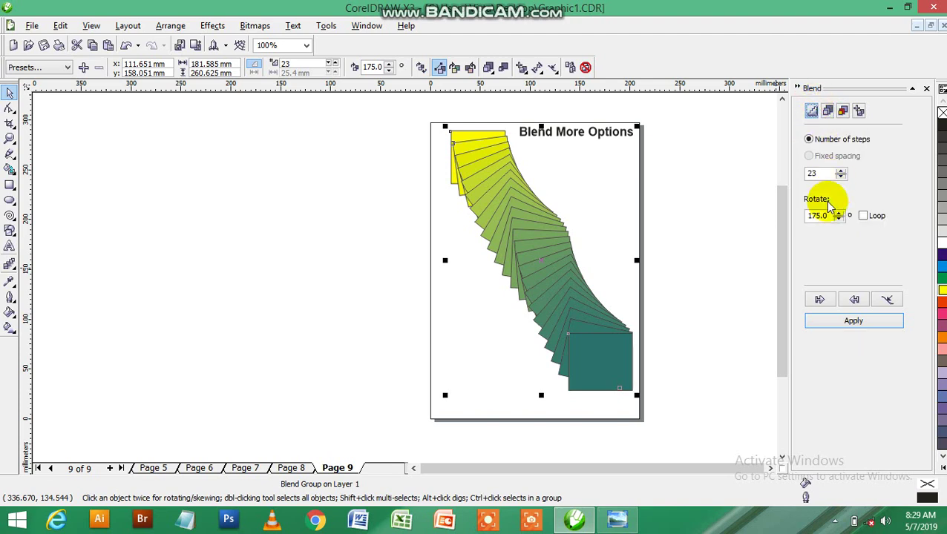
left_click_drag(829, 210, 767, 212)
type("0")
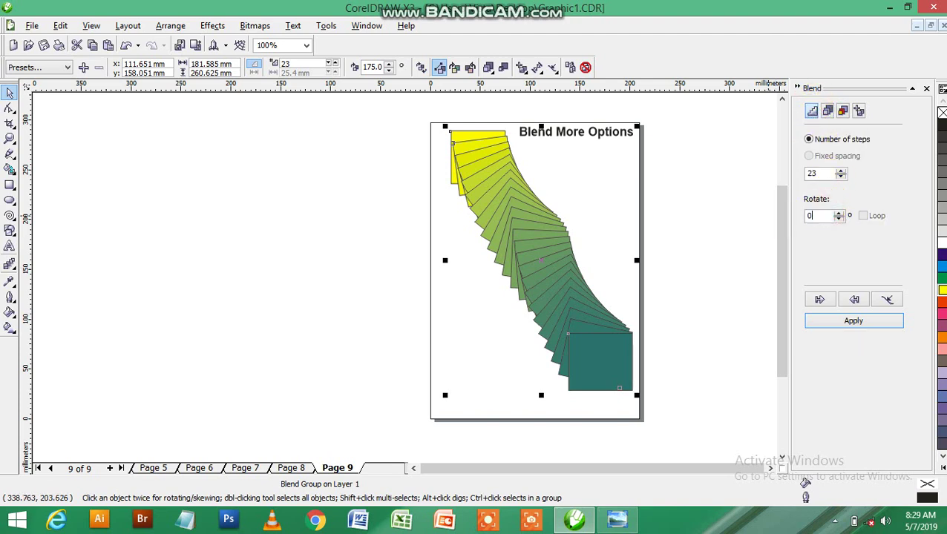
left_click(853, 323)
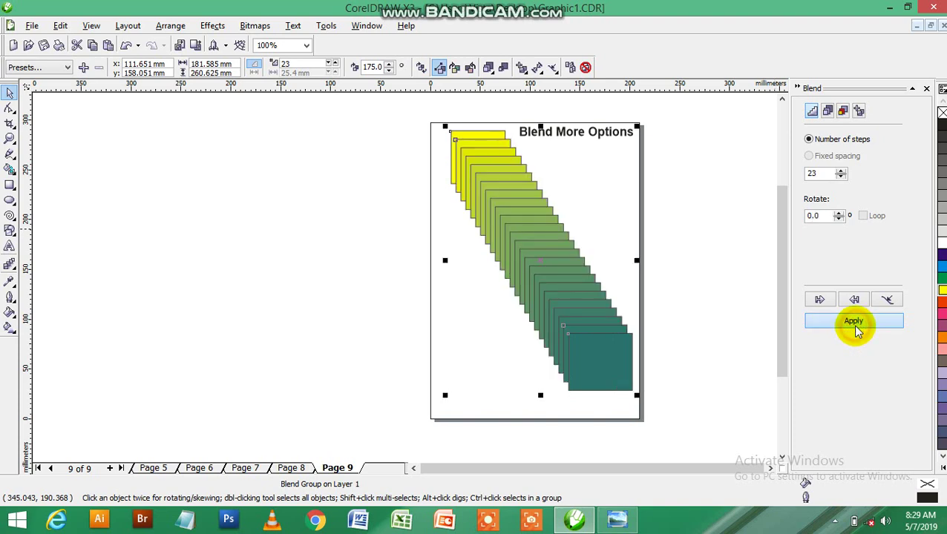
Step: Try the blend's linked object and fill acceleration toward the start and toward the end, and return it to the centre
left_click(829, 110)
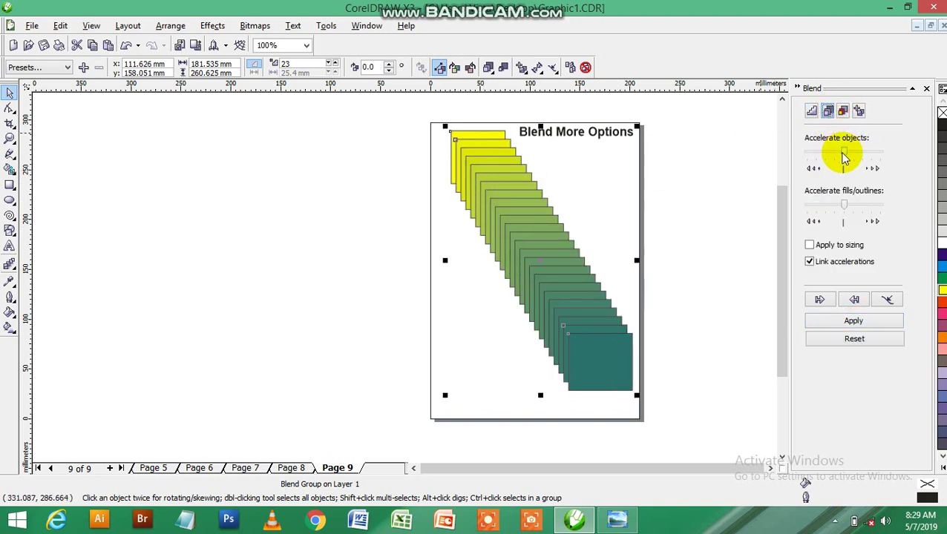
left_click_drag(844, 156, 821, 162)
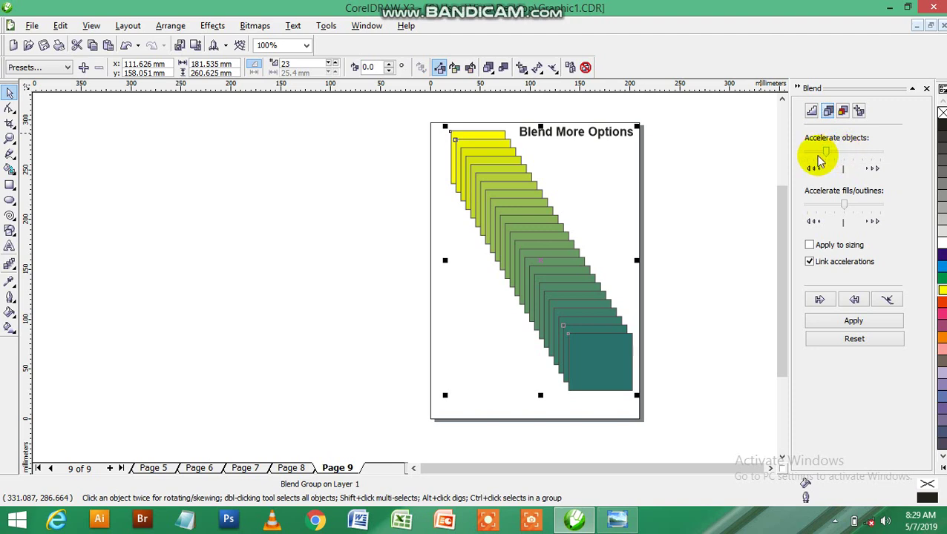
left_click(878, 319)
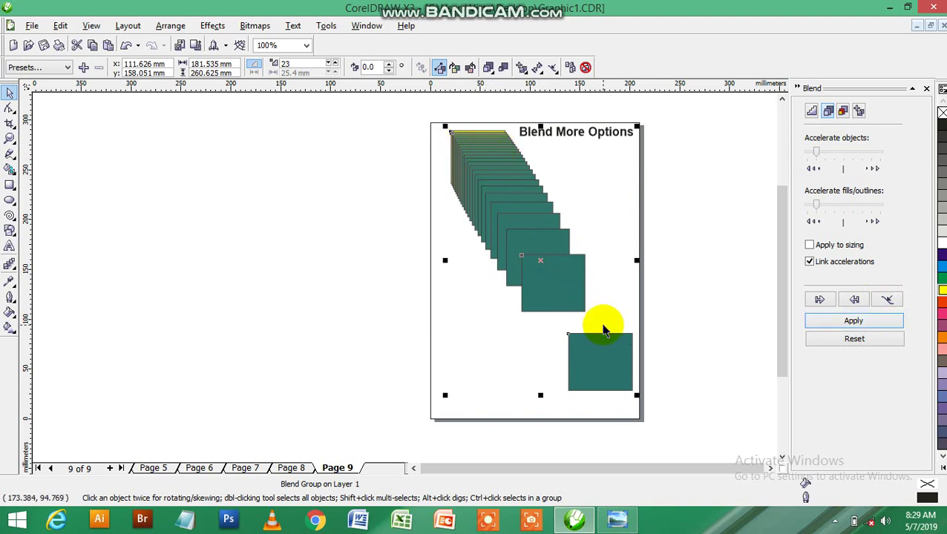
left_click_drag(817, 151, 880, 152)
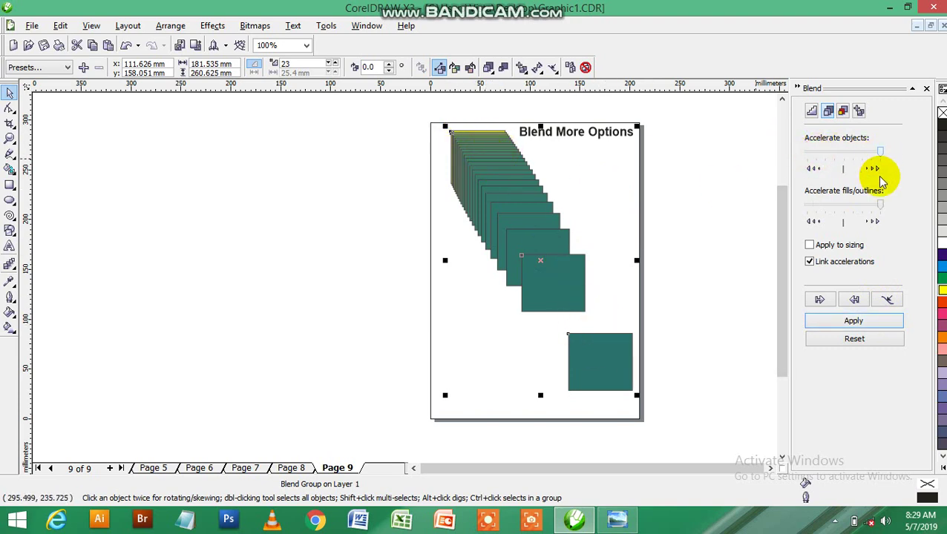
left_click(873, 319)
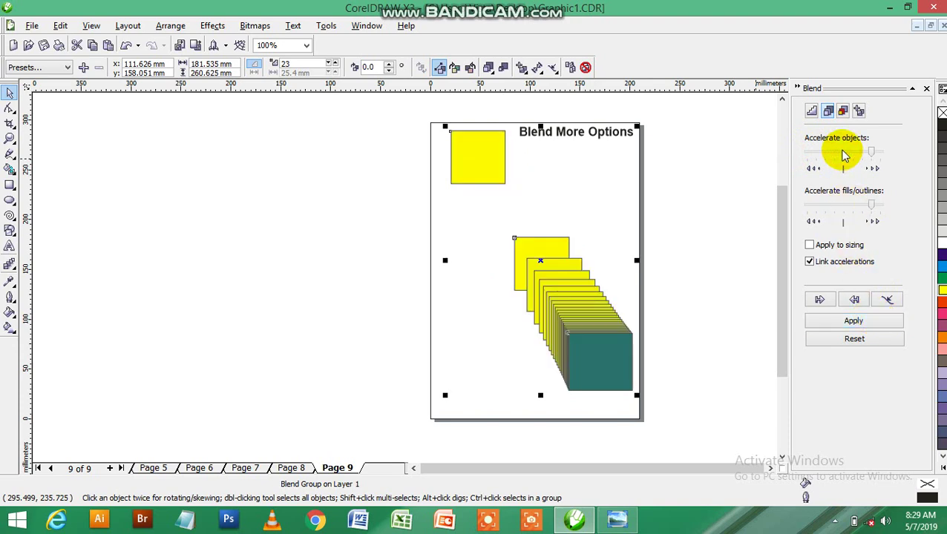
left_click_drag(871, 152, 847, 155)
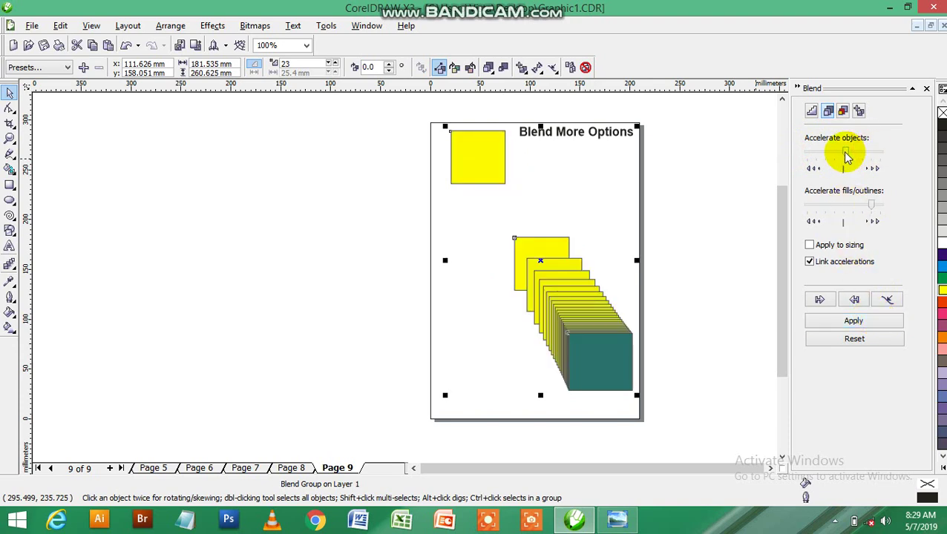
left_click(854, 320)
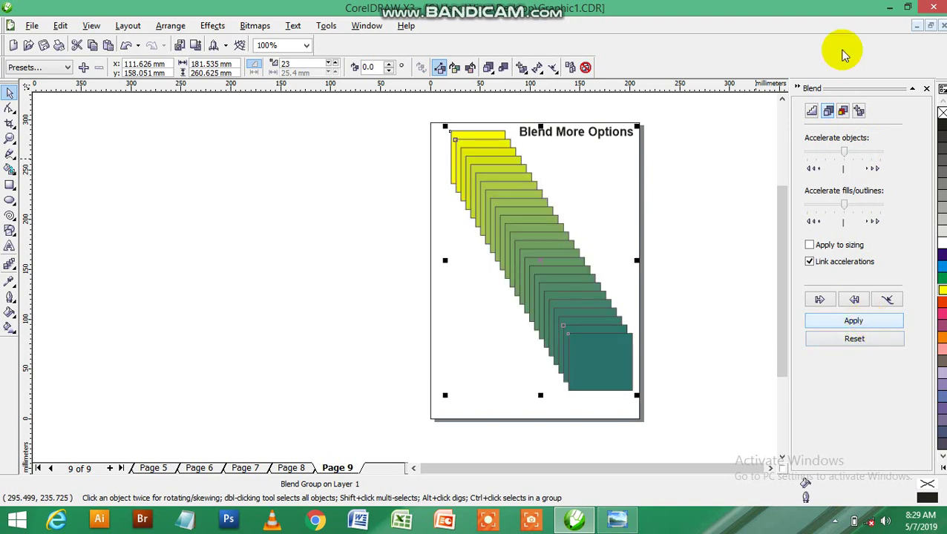
Step: Show the blend's color options, fill the teal end rectangle with red, and reselect the whole blend
left_click(844, 111)
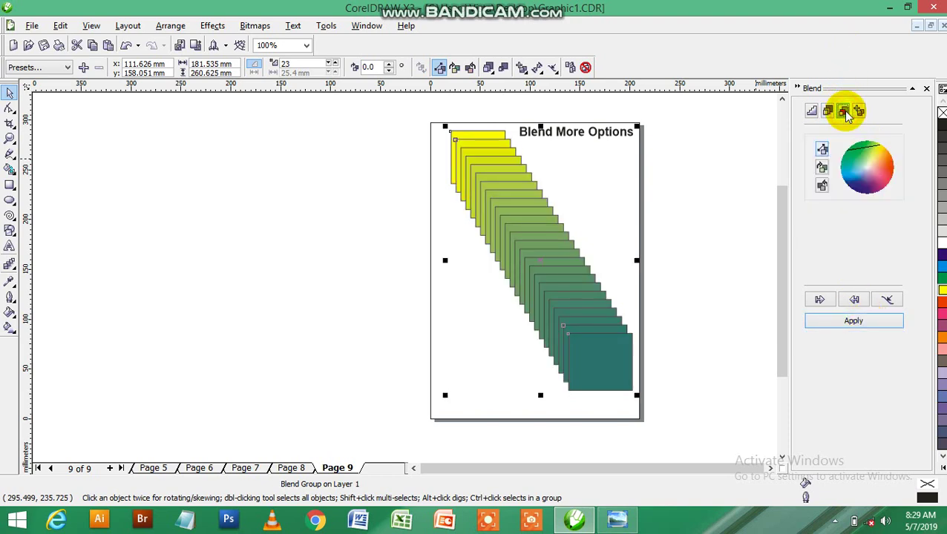
left_click(709, 202)
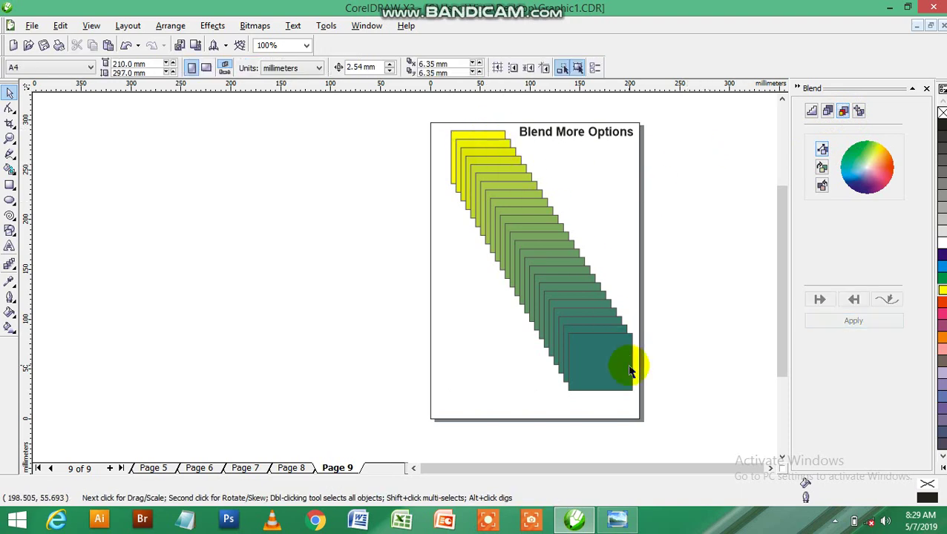
left_click(519, 239)
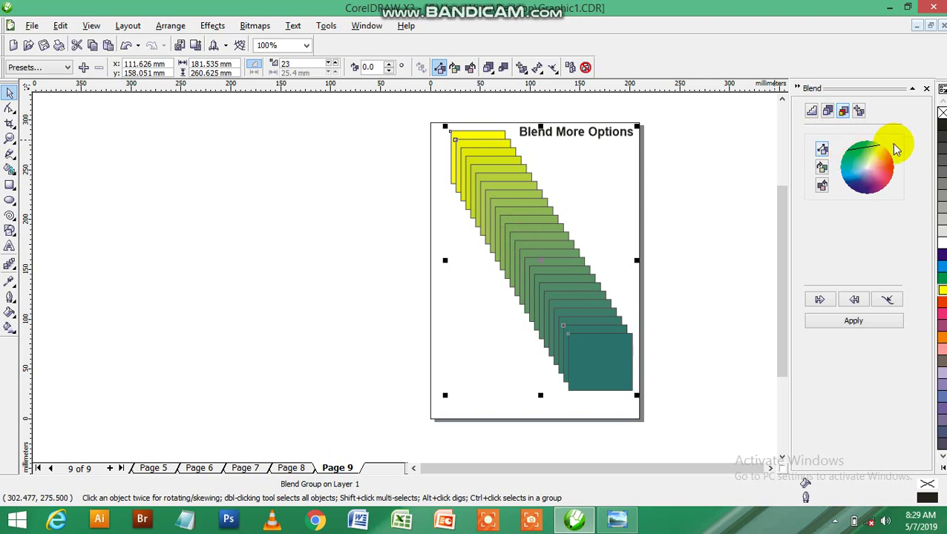
left_click(623, 339)
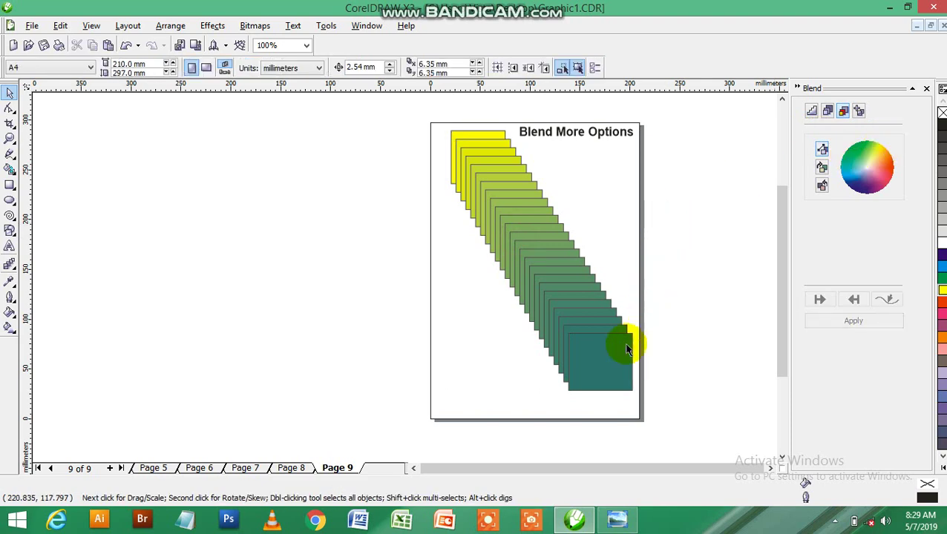
left_click(941, 302)
left_click(546, 268)
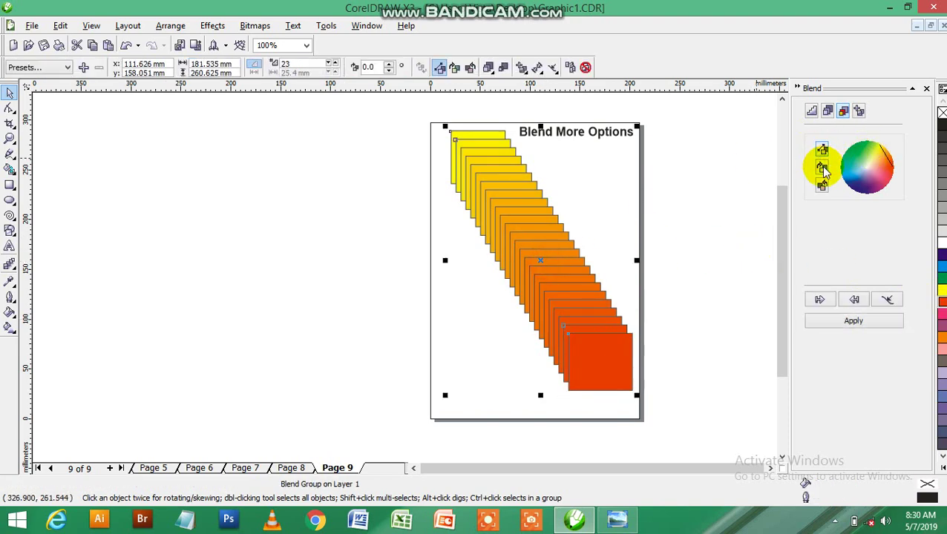
Step: Apply the counterclockwise color path to the rectangle blend from yellow through green, blue and purple to red, and deselect it
left_click(822, 168)
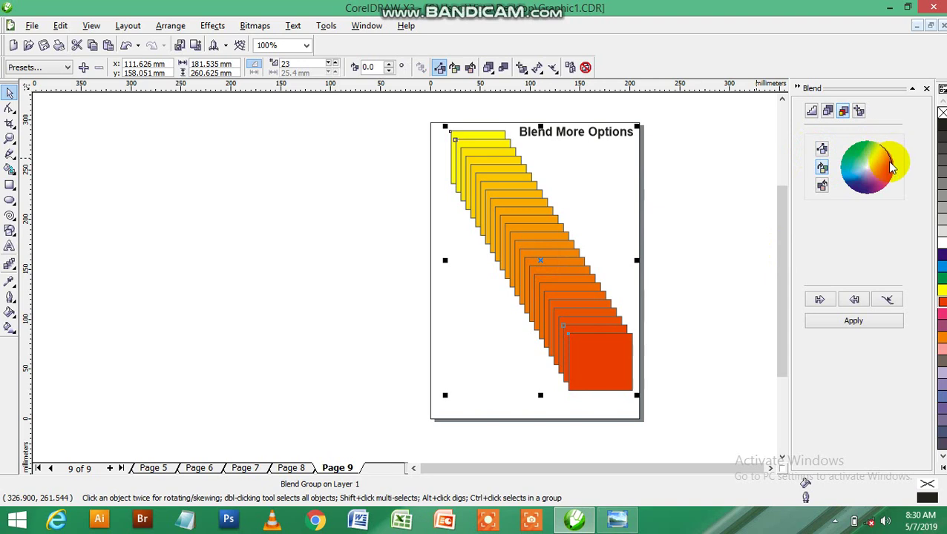
left_click(824, 186)
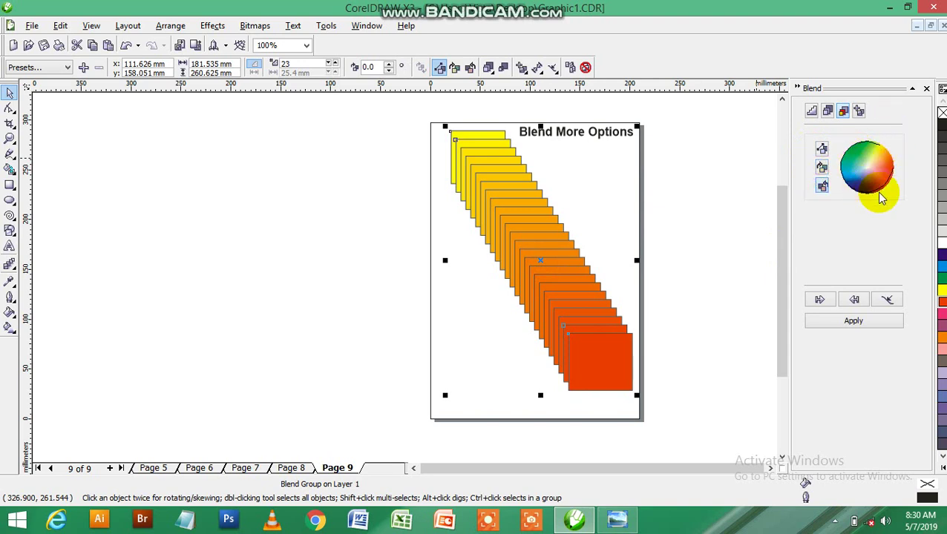
left_click(857, 320)
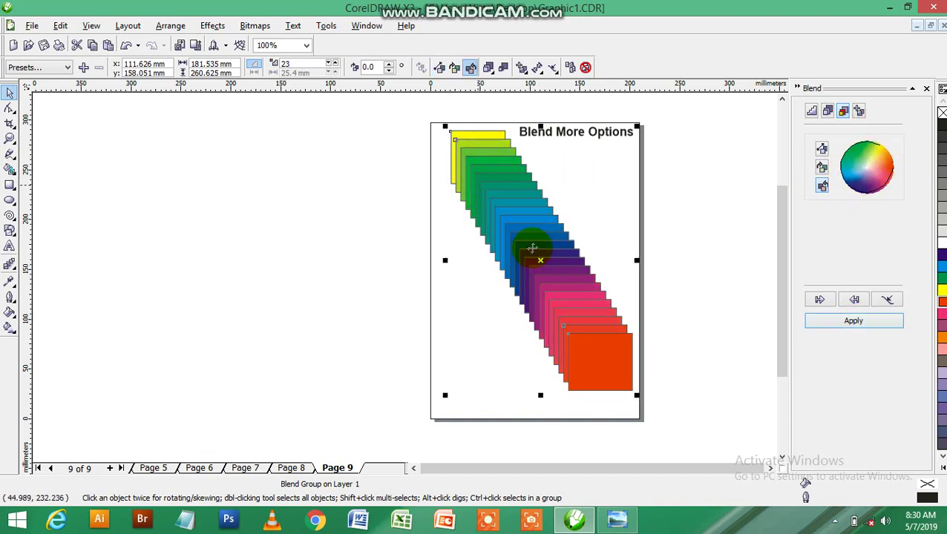
left_click(637, 239)
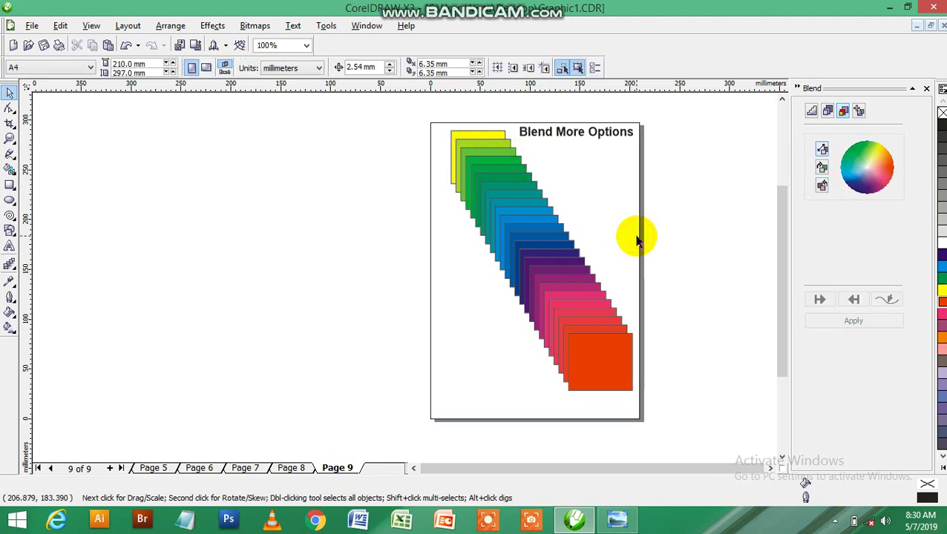
Step: Add page 10 and draw a rectangle about 59 × 59 mm near the page's upper-left corner, filled with red
left_click(109, 469)
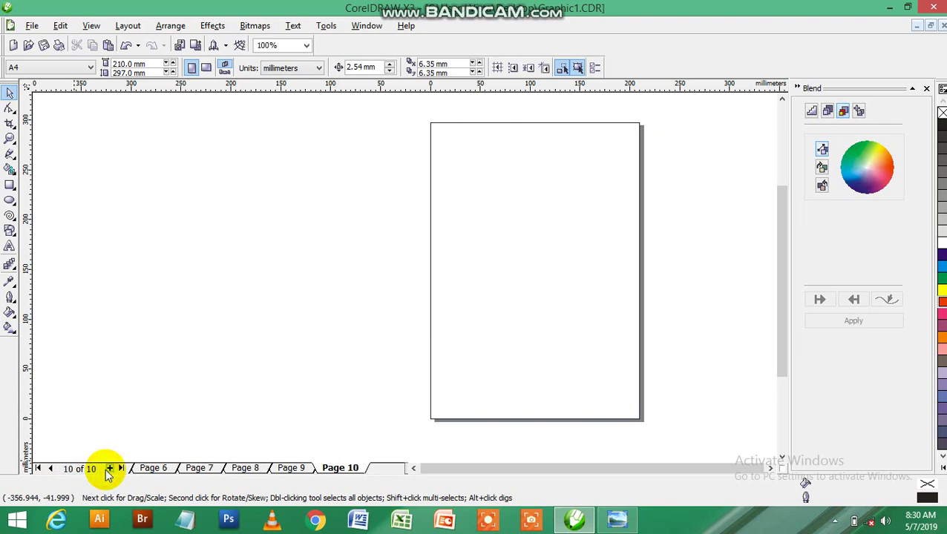
left_click(9, 185)
left_click_drag(443, 135, 500, 195)
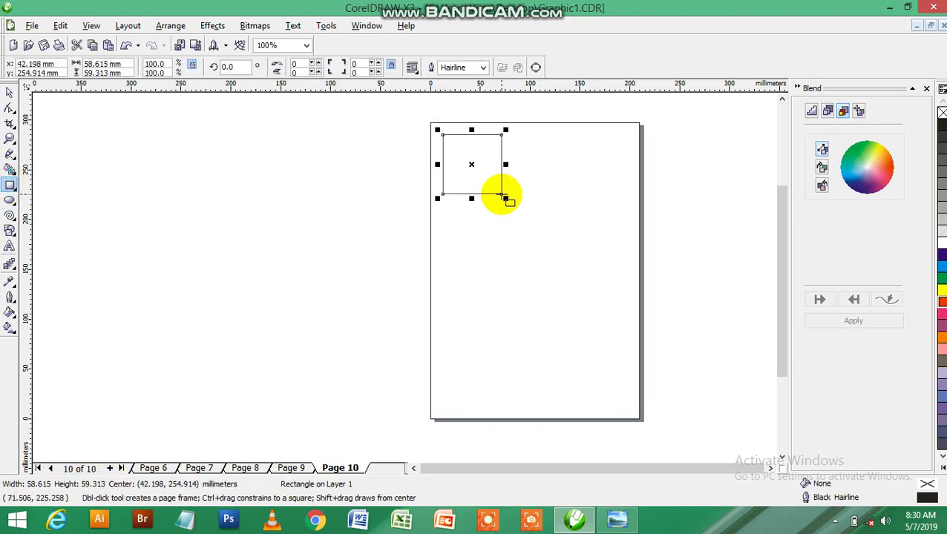
left_click(941, 302)
Step: Draw an ellipse about 66 × 73 mm near the page's right edge at mid-height and fill it with yellow
left_click(9, 201)
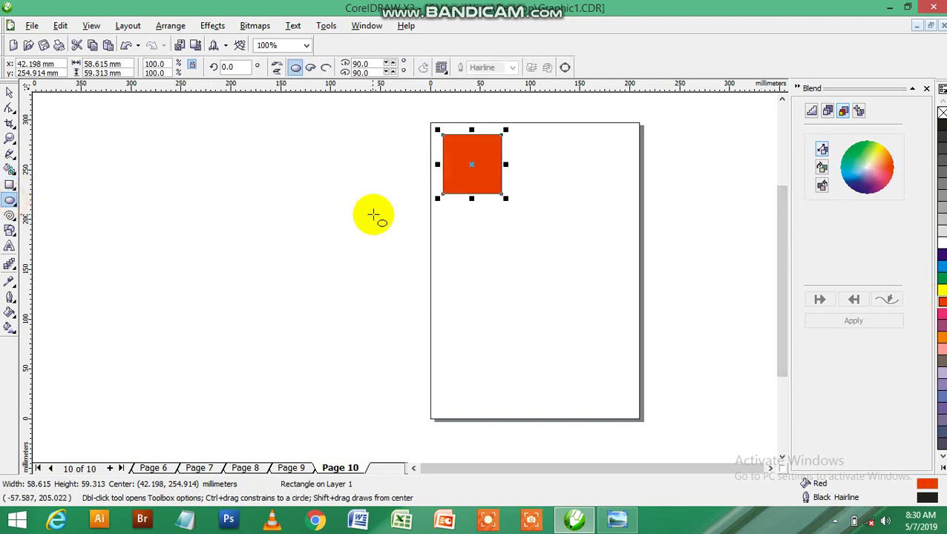
left_click_drag(549, 220, 624, 302)
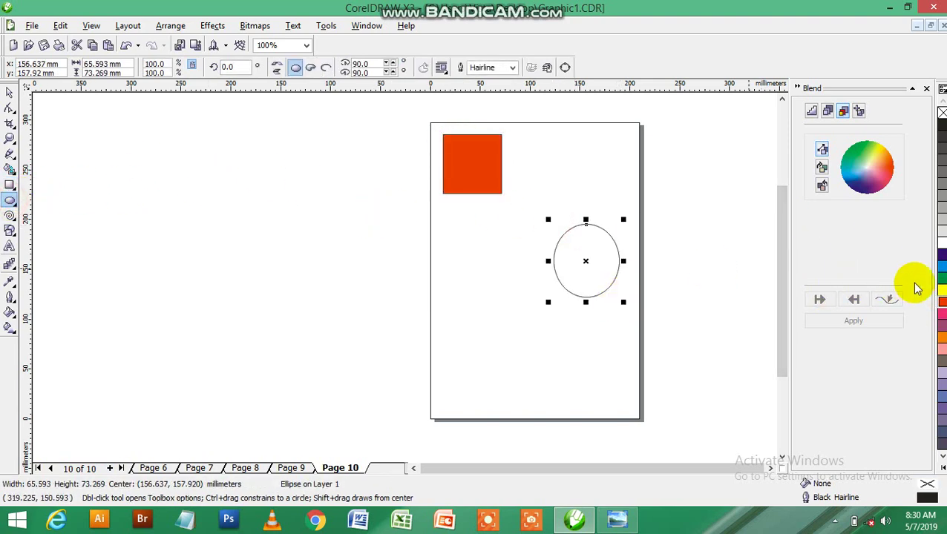
left_click(941, 291)
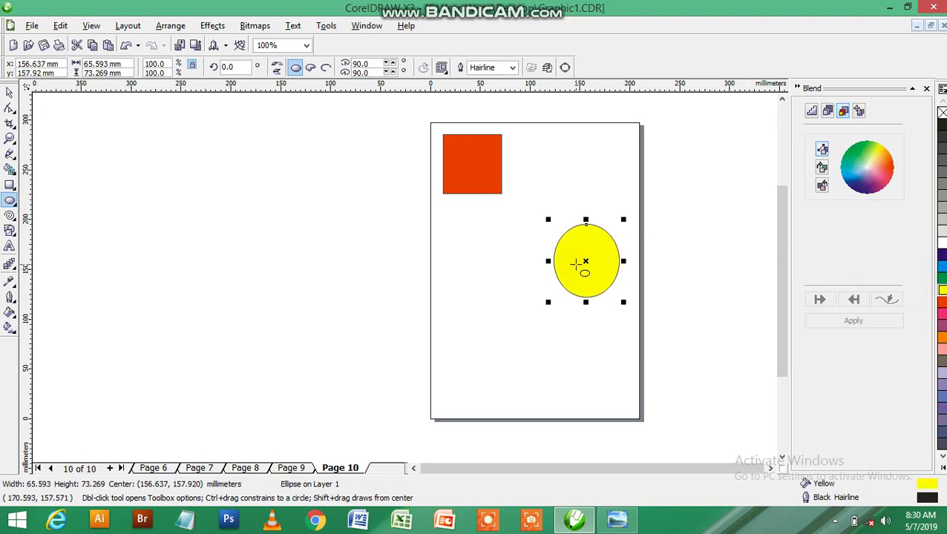
Step: Draw a parallelogram about 75 × 73 mm in the page's lower-left area and fill it with orange
left_click(9, 231)
left_click(35, 237)
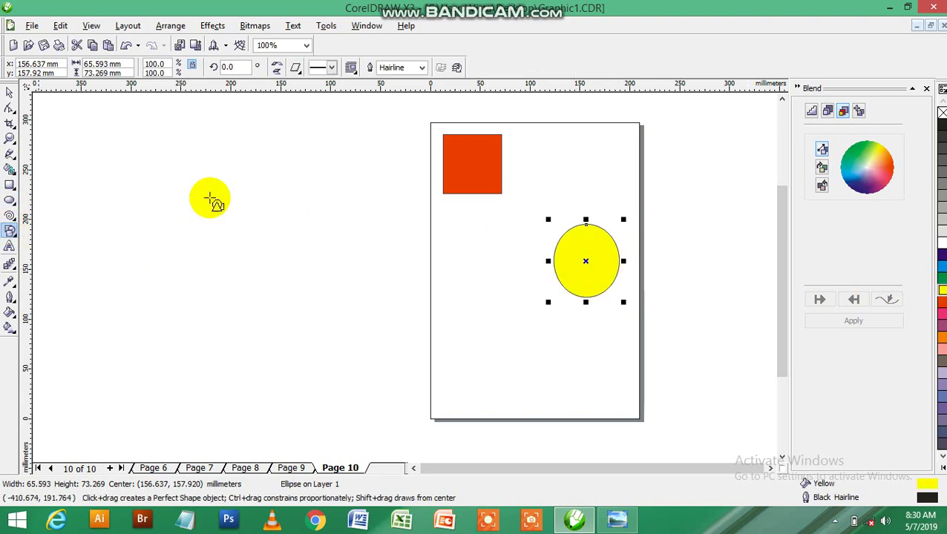
left_click_drag(445, 313, 529, 394)
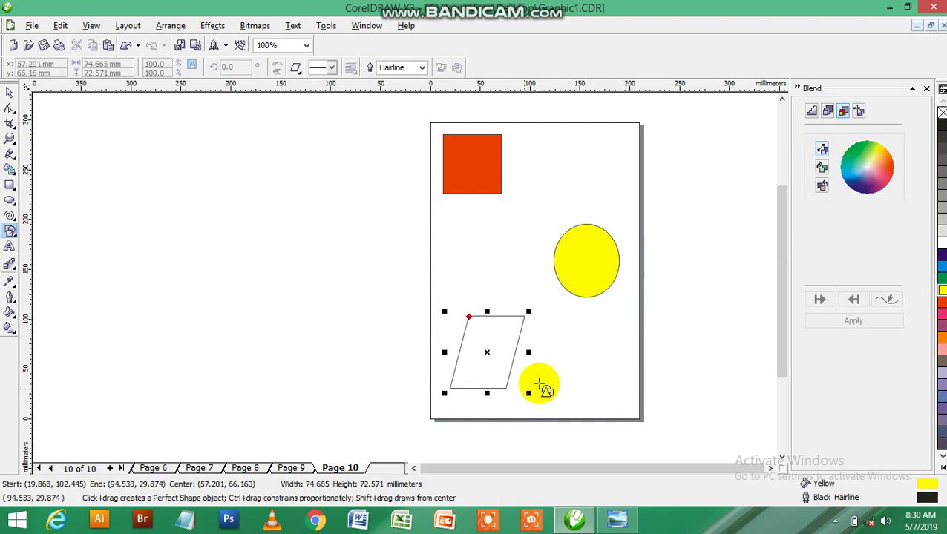
left_click(942, 338)
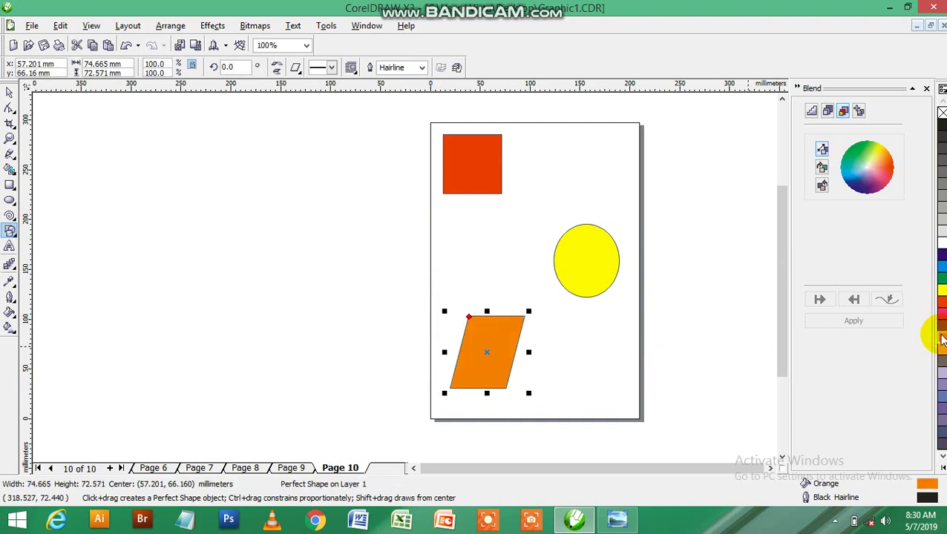
Step: Blend the red rectangle, yellow ellipse and orange parallelogram with one another into a closed triangular chain, and deselect everything
left_click(9, 263)
left_click(41, 270)
mouse_move(455, 158)
left_mouse_down()
mouse_move(570, 254)
mouse_move(493, 363)
mouse_move(607, 262)
mouse_move(508, 359)
mouse_move(440, 166)
left_mouse_up()
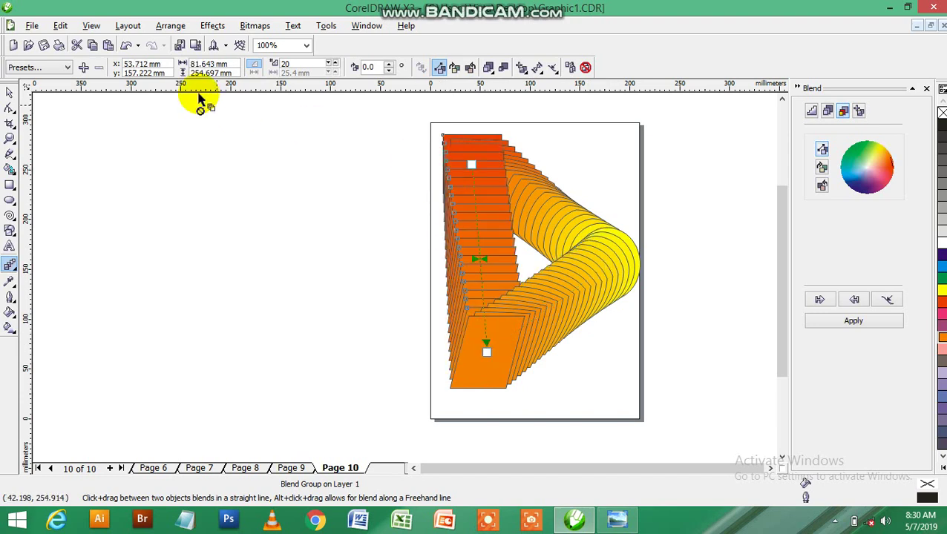
left_click(10, 92)
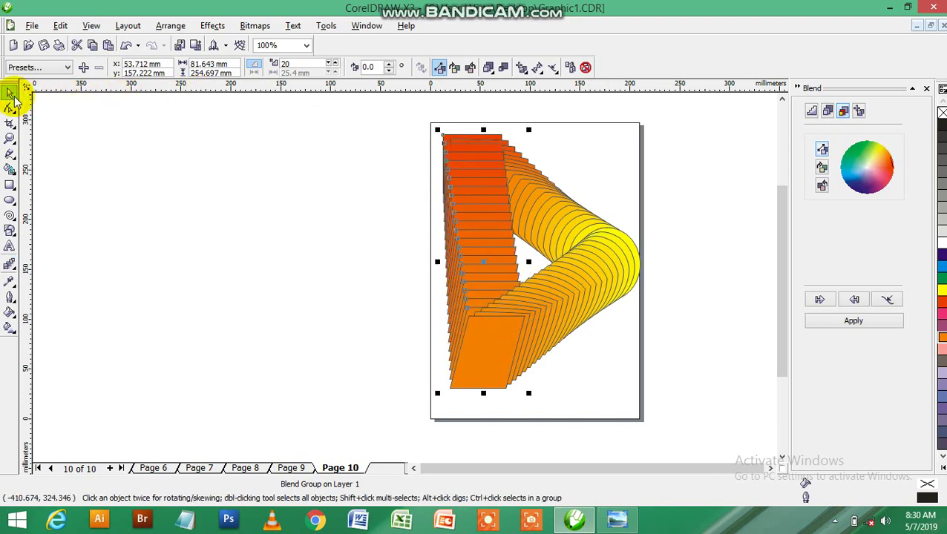
left_click(158, 184)
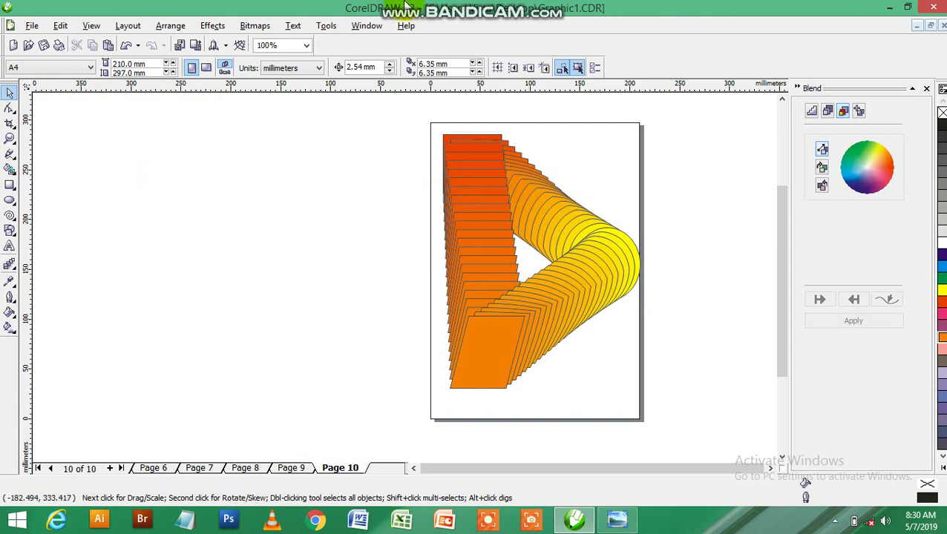
mouse_move(572, 6)
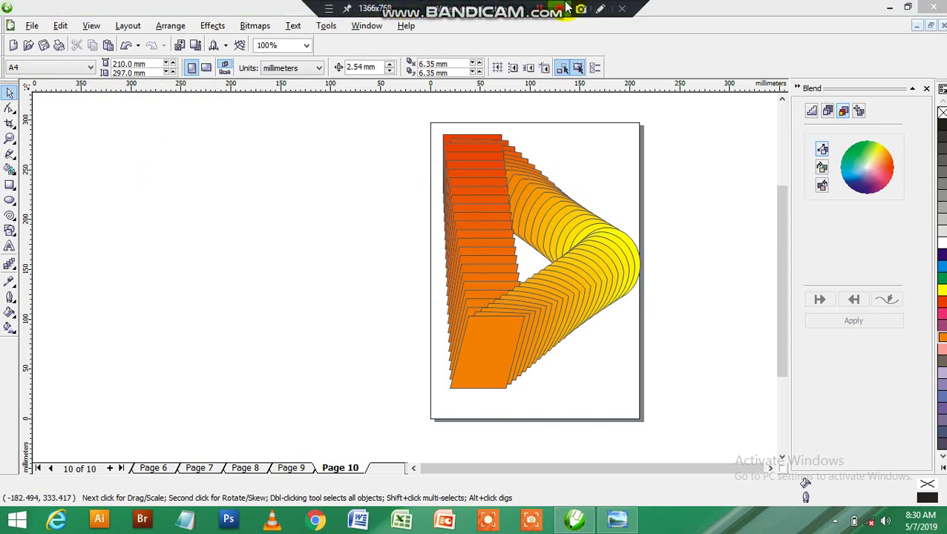